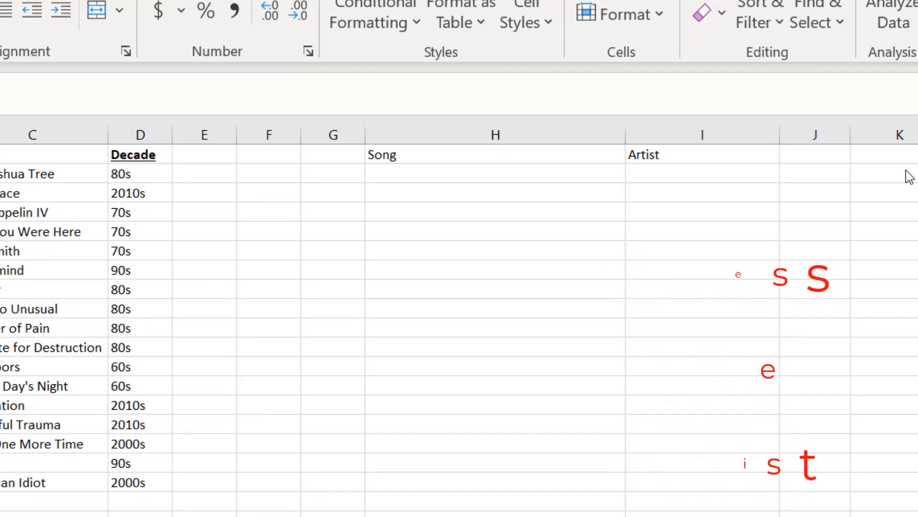
# Enter the song Paradise City in H2 under the Song heading
pyautogui.click(418, 173)
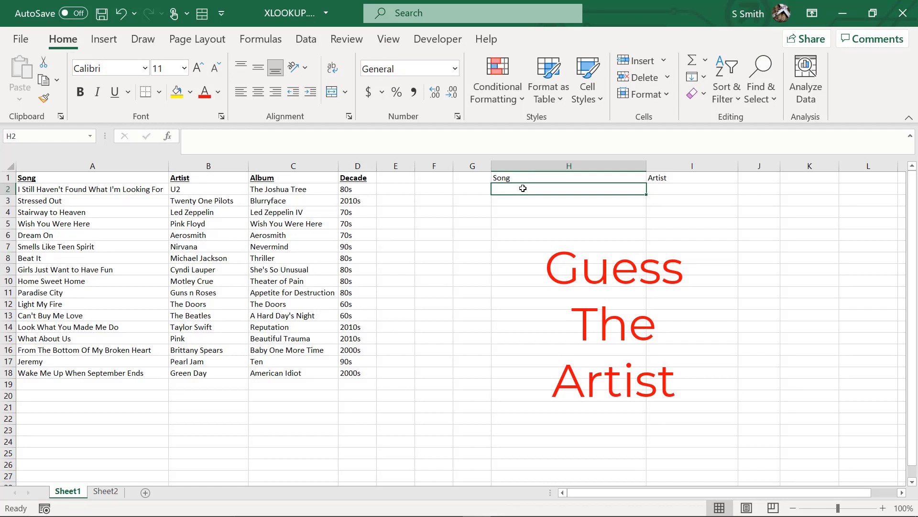
pyautogui.write('Paradise City')
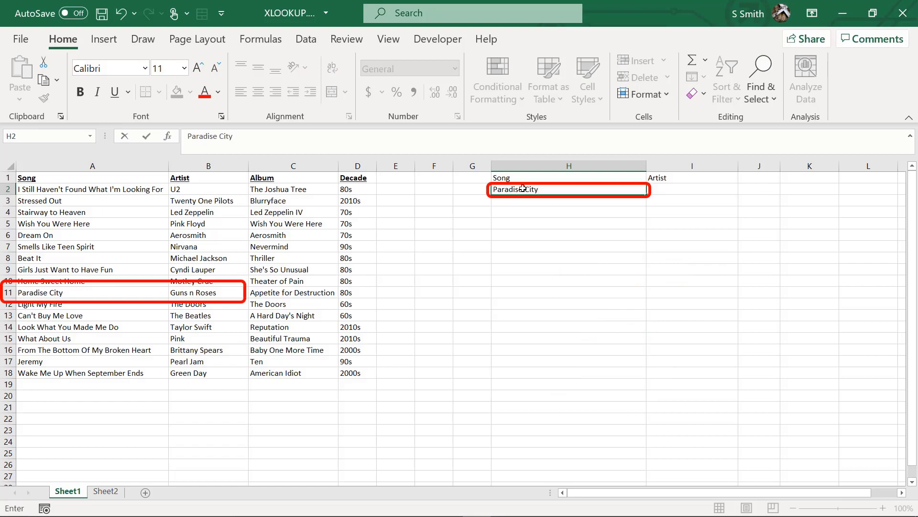
pyautogui.press('Tab')
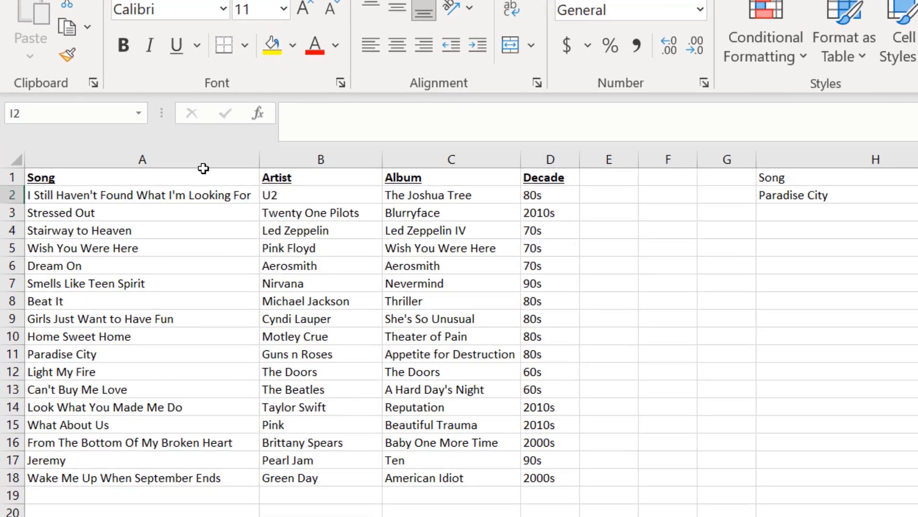
# Compare column order: Song before Artist on Sheet1, Artist before Song on Sheet2
pyautogui.moveTo(191, 160); pyautogui.dragTo(280, 164)
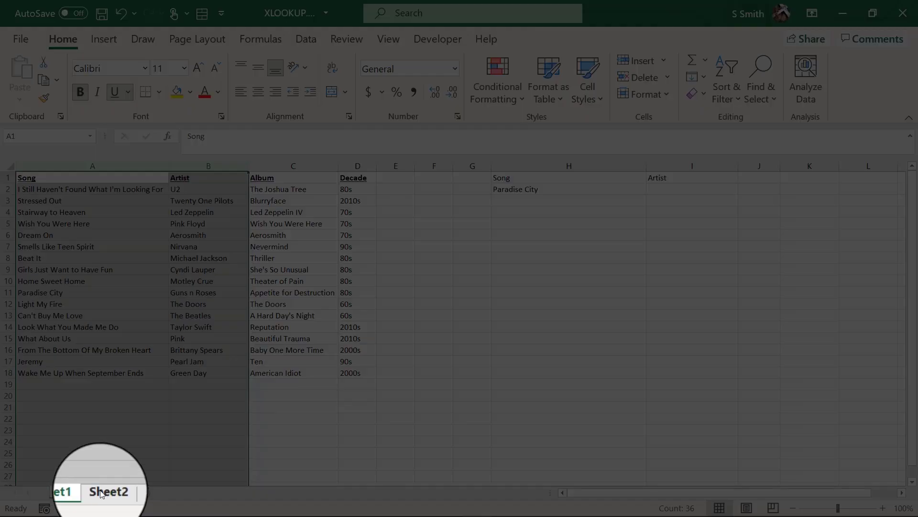
pyautogui.click(102, 492)
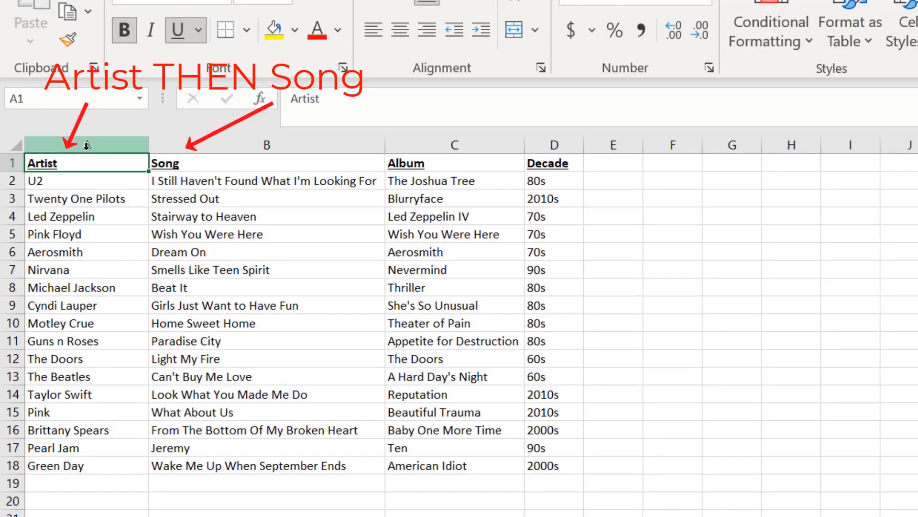
pyautogui.moveTo(81, 145); pyautogui.dragTo(207, 148)
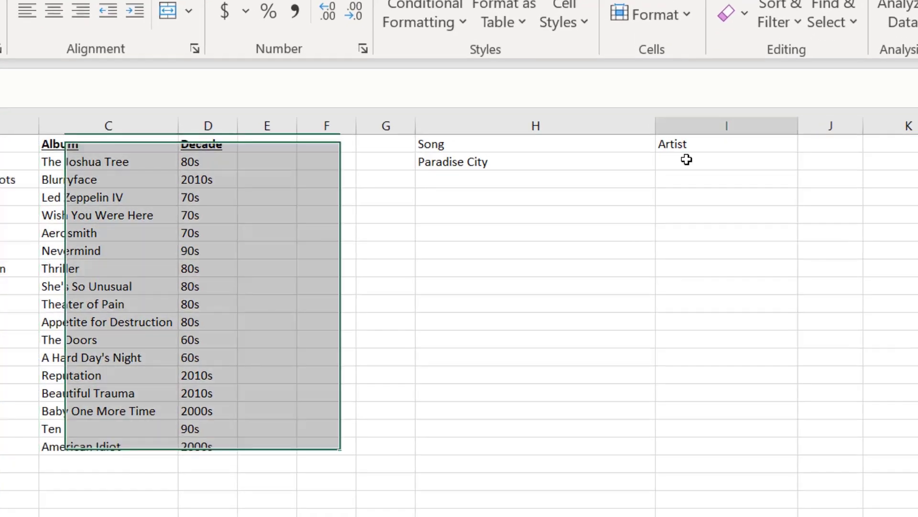
# Enter =XLOOKUP(H2,A2:A18,B2:B18) in I2 to return the song's artist
pyautogui.click(666, 188)
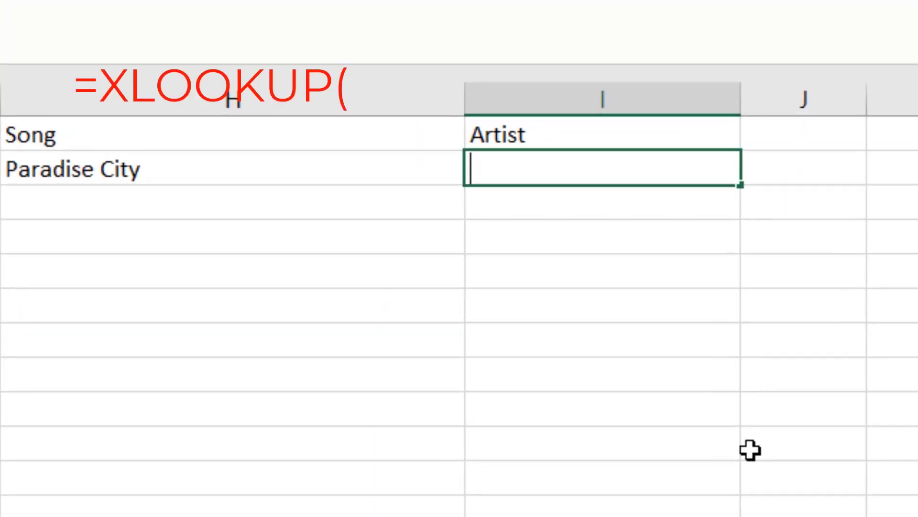
pyautogui.write('=xlookup(')
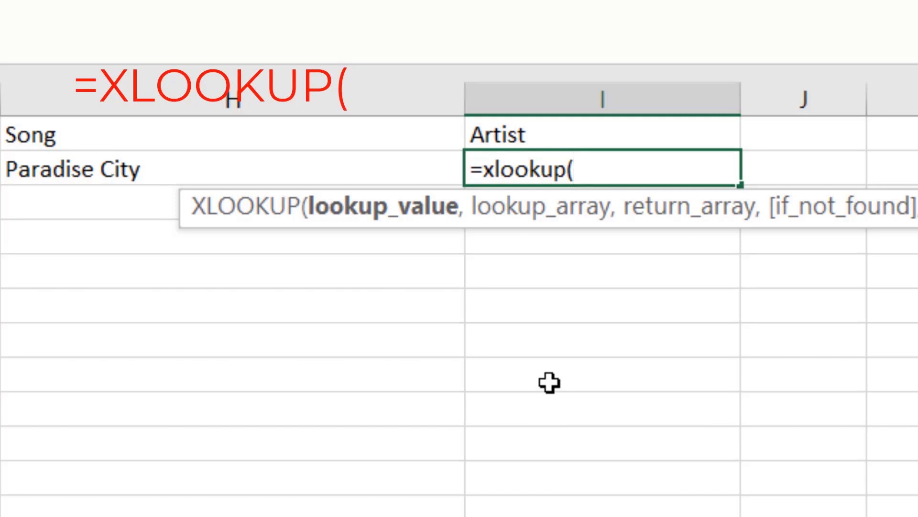
pyautogui.click(91, 170)
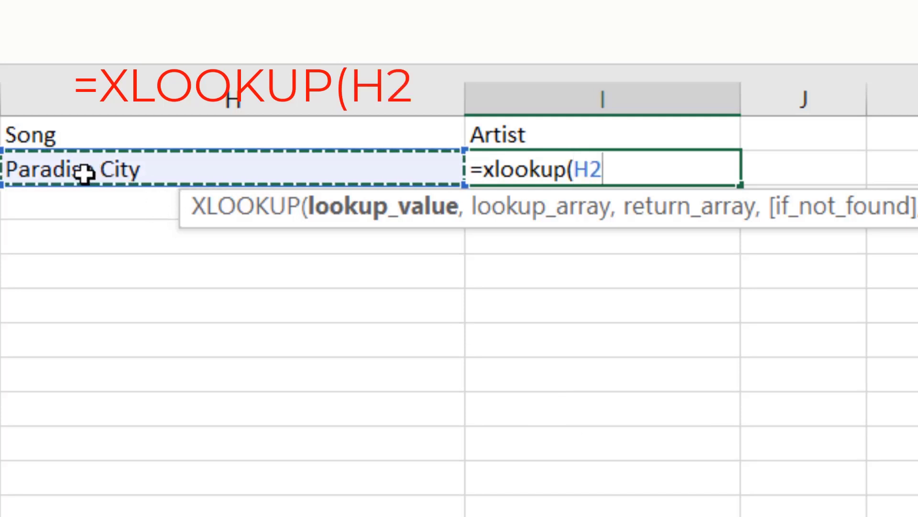
pyautogui.write(',')
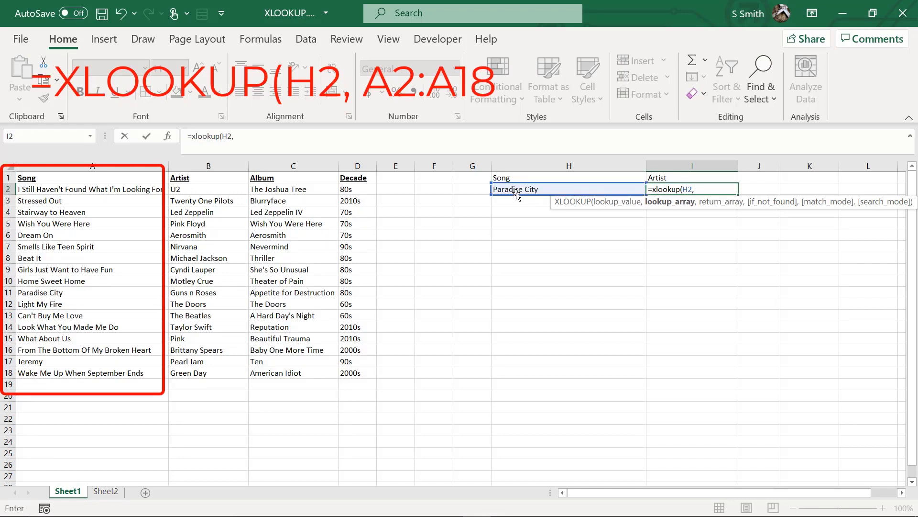
pyautogui.moveTo(75, 190); pyautogui.dragTo(69, 371)
pyautogui.write(',')
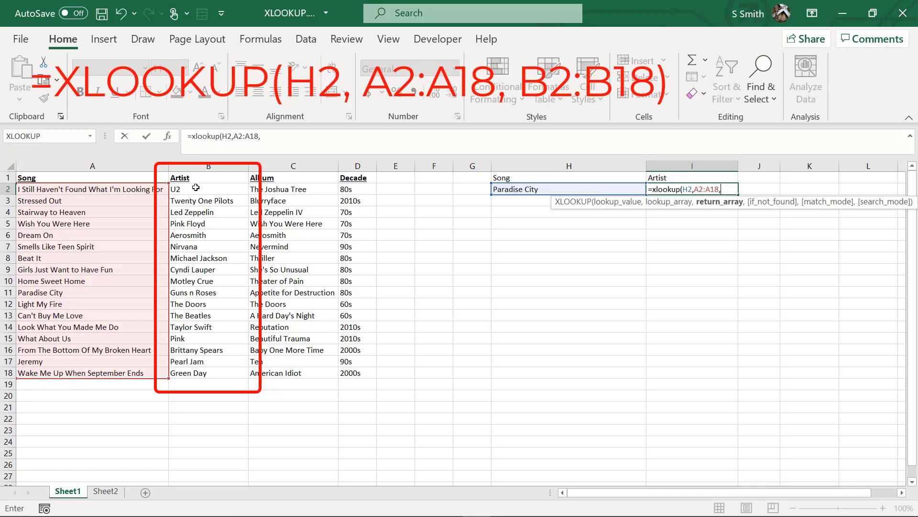
pyautogui.moveTo(196, 188); pyautogui.dragTo(201, 378)
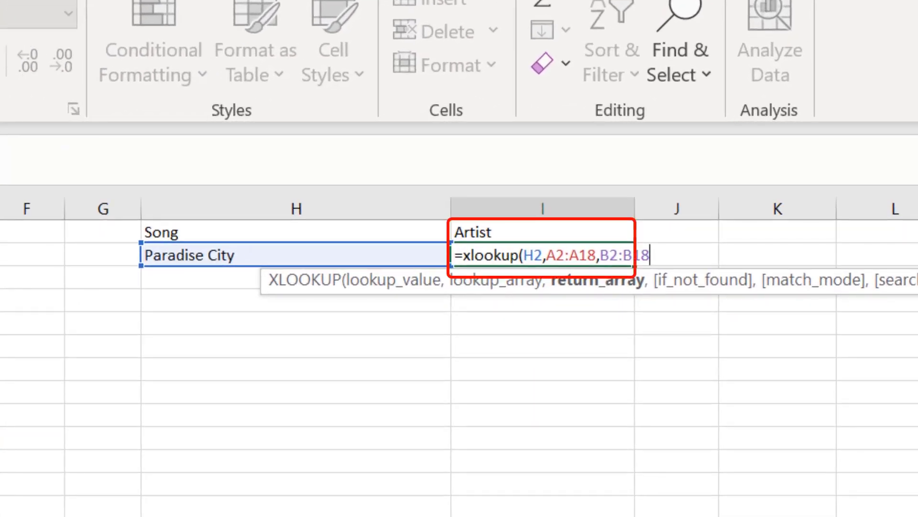
pyautogui.press('Return')
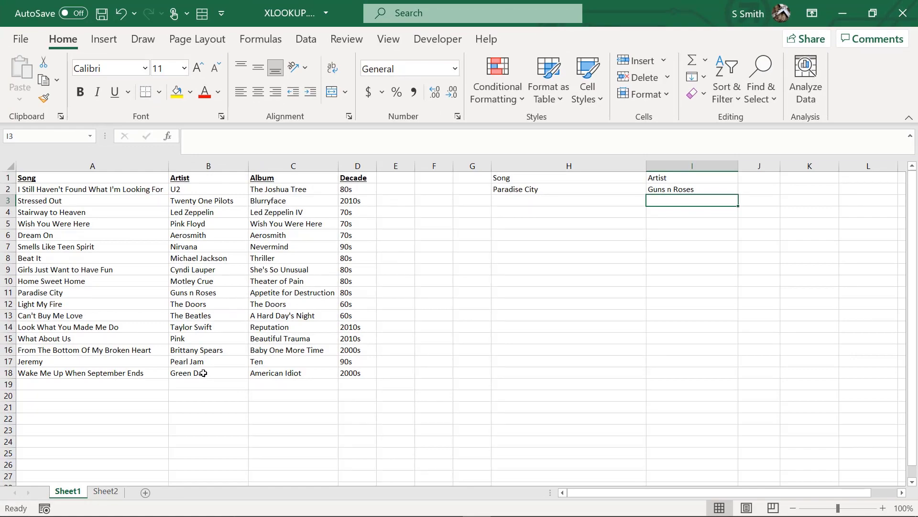
# Review the I2 lookup formula's ranges in the formula bar, leaving it unchanged
pyautogui.press('Up')
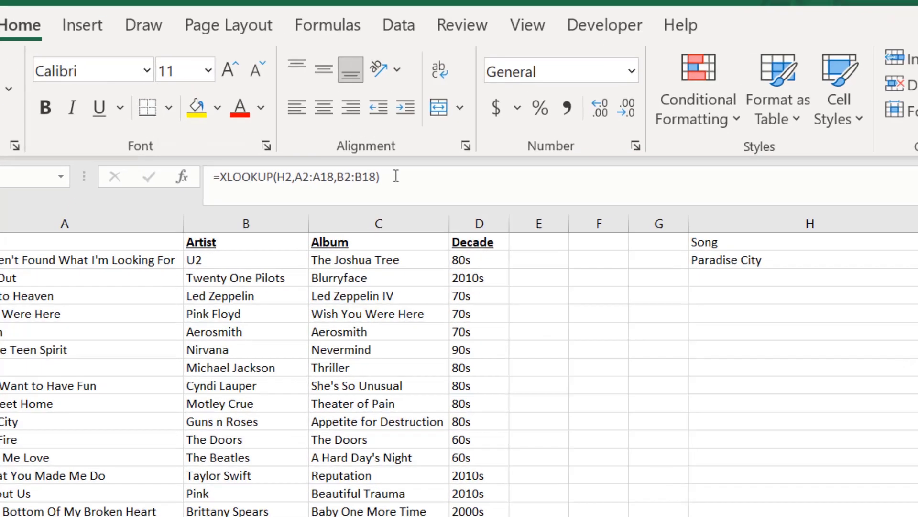
pyautogui.click(396, 176)
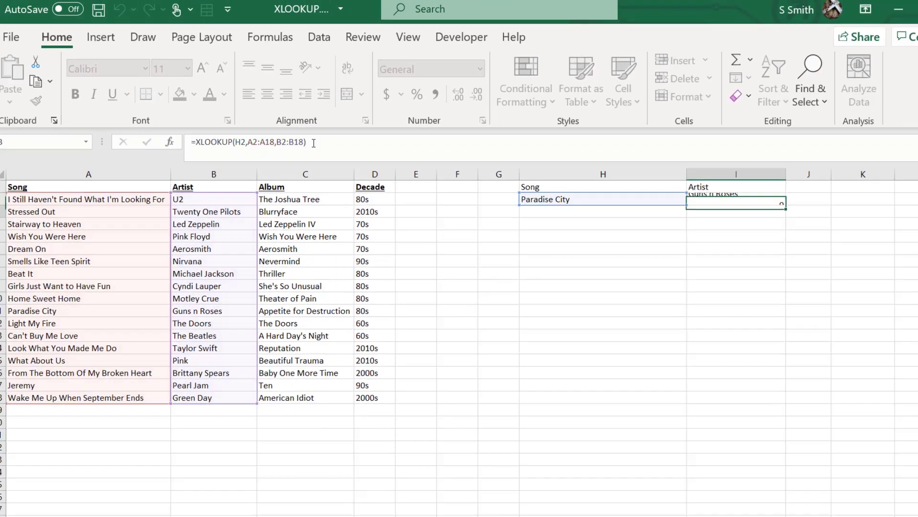
pyautogui.press('Return')
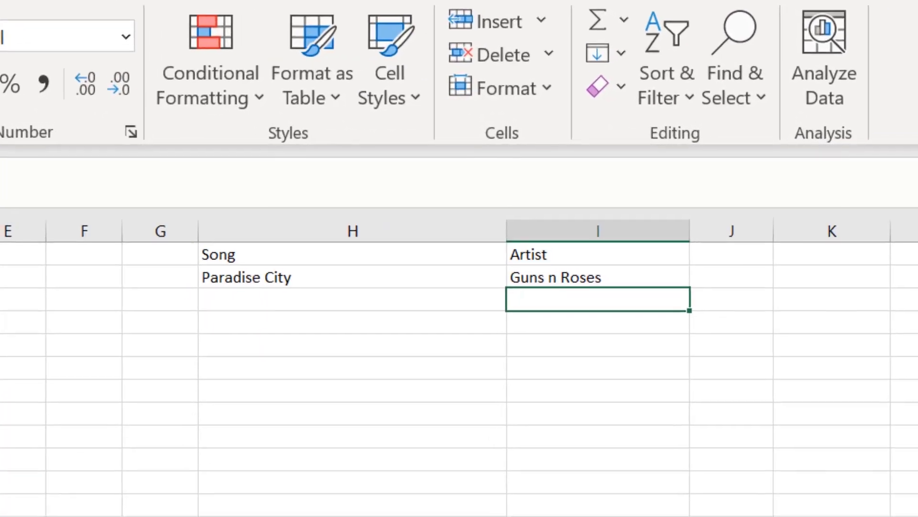
# Enter =XLOOKUP(H2,Sheet2!B2:B18,Sheet2!A2:A18) in I3, picking both ranges on Sheet2
pyautogui.write('=x')
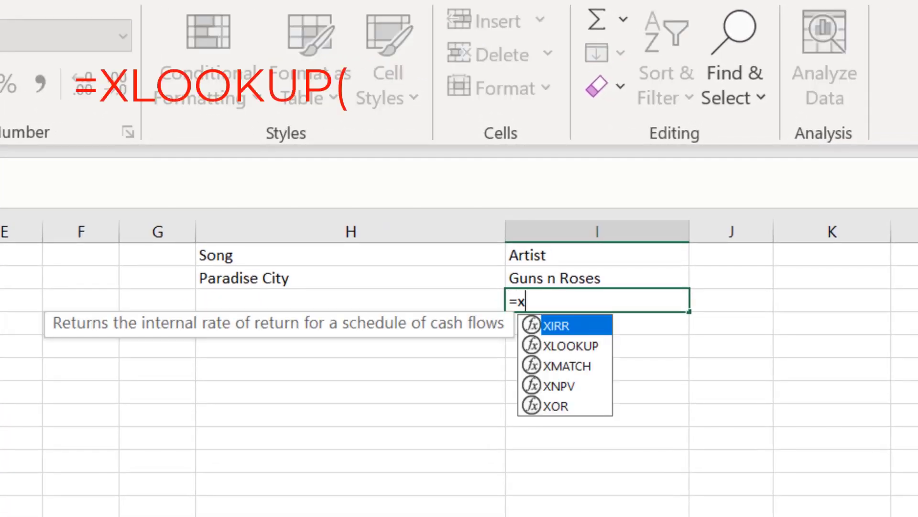
pyautogui.write('lookup(')
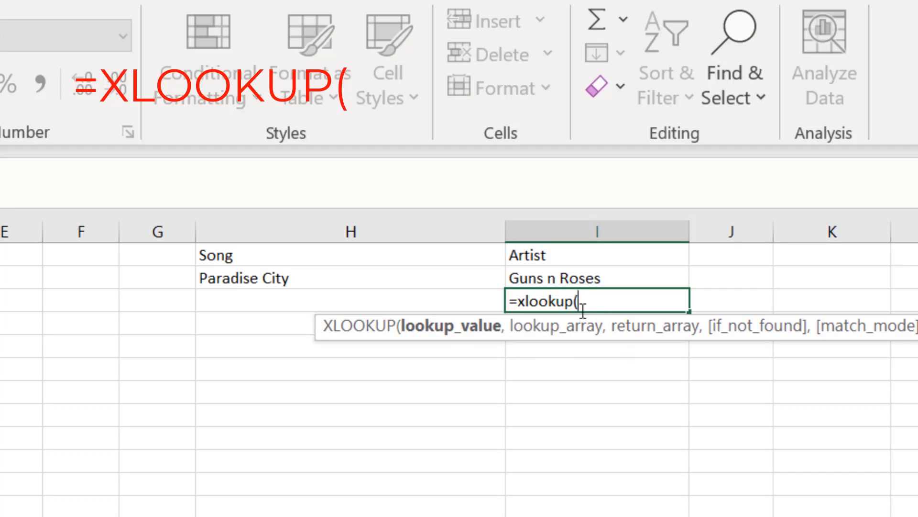
pyautogui.click(280, 279)
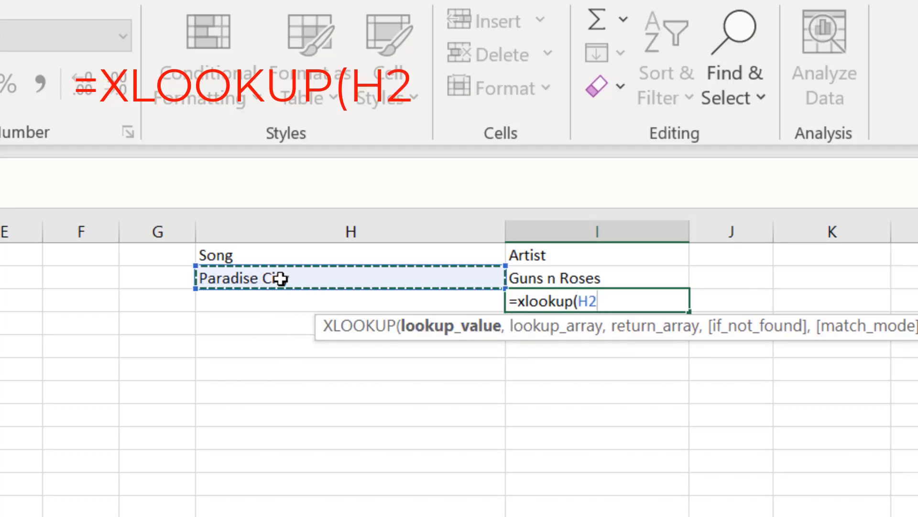
pyautogui.write(',')
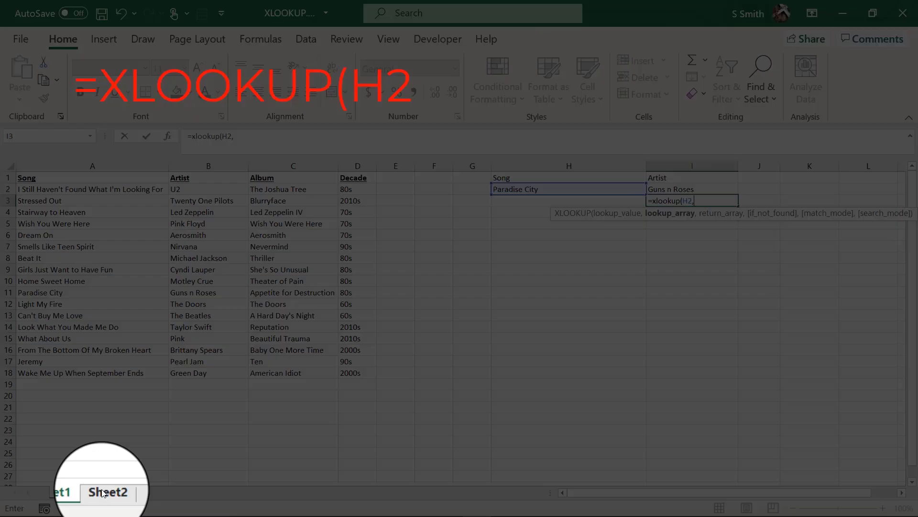
pyautogui.click(105, 492)
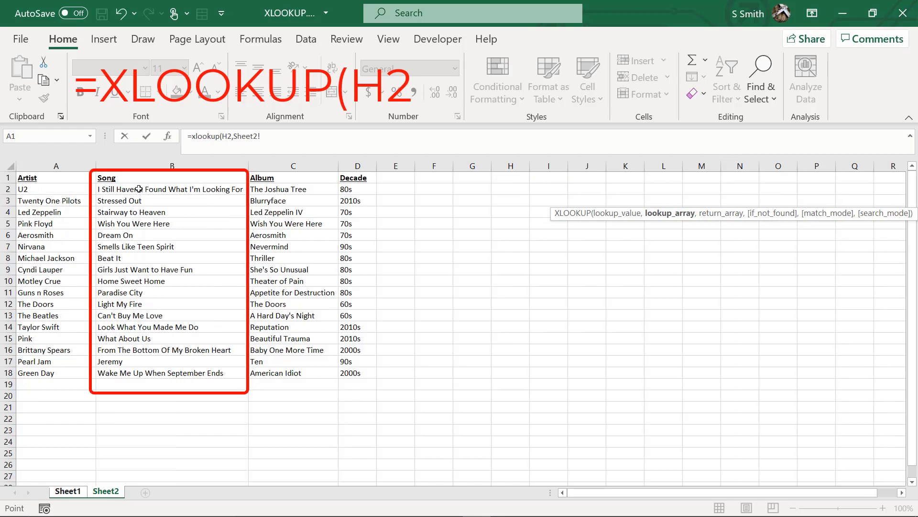
pyautogui.moveTo(139, 189); pyautogui.dragTo(132, 370)
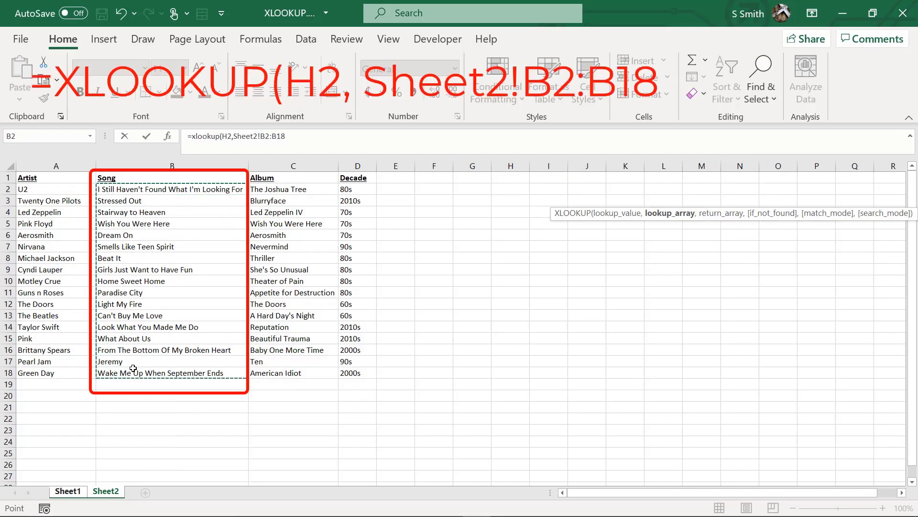
pyautogui.write(',')
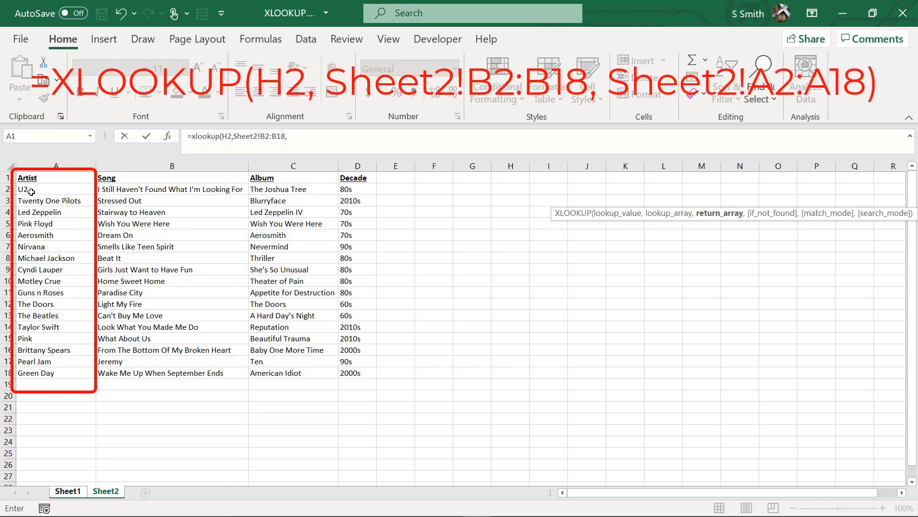
pyautogui.moveTo(31, 192); pyautogui.dragTo(36, 372)
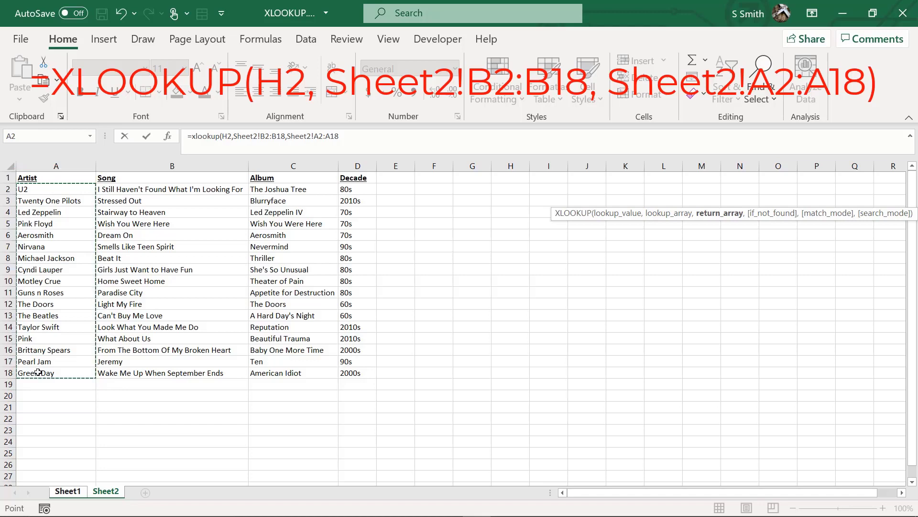
pyautogui.press('Return')
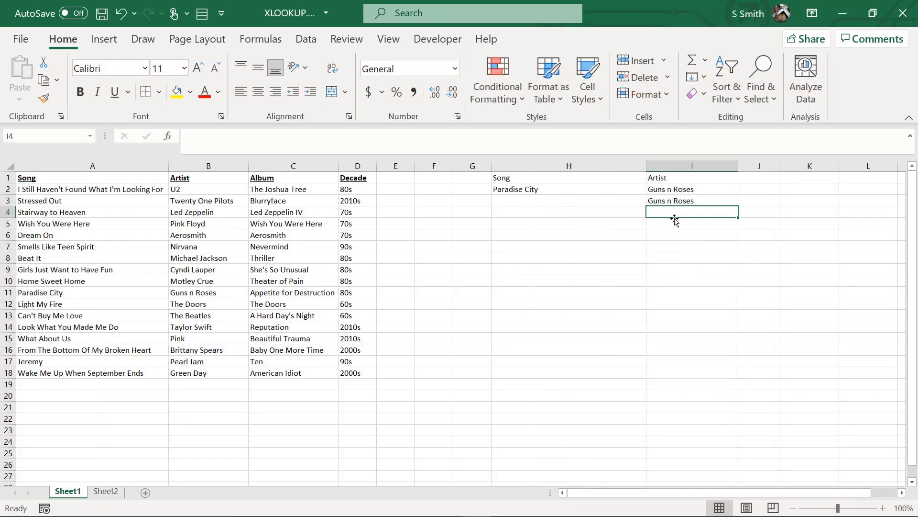
# Inspect the I2 and I3 XLOOKUP formulas, checking Sheet2's table before editing the lookup formula
pyautogui.click(660, 191)
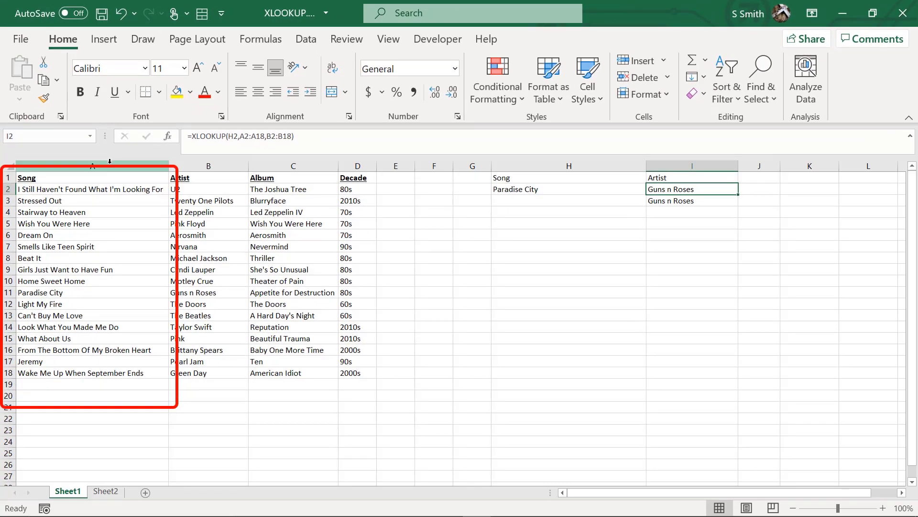
pyautogui.click(52, 327)
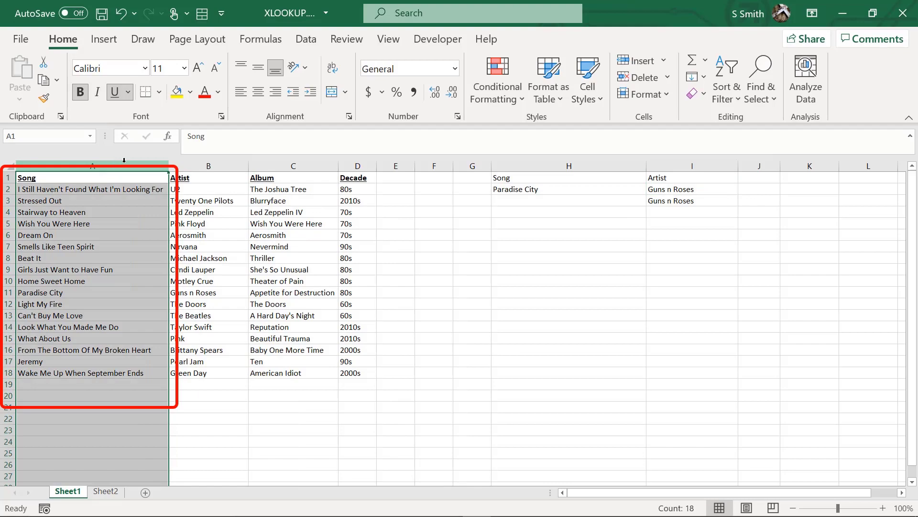
pyautogui.click(674, 200)
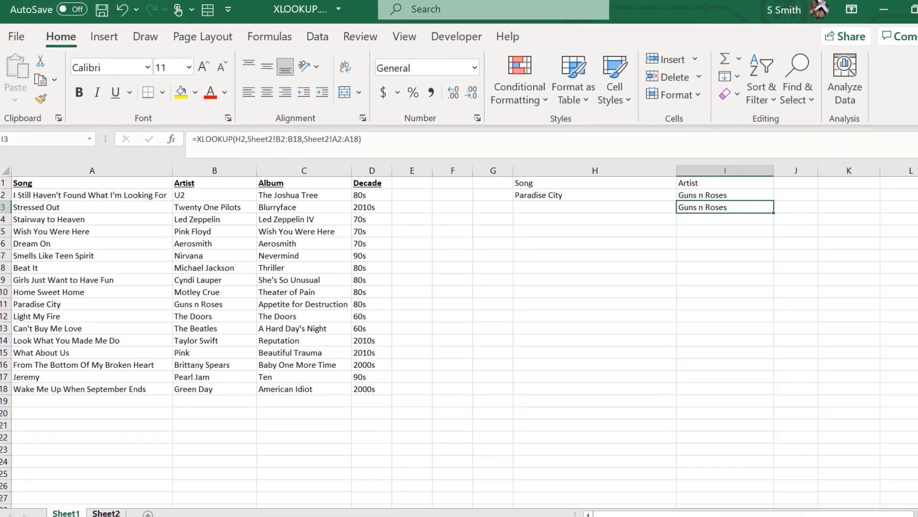
pyautogui.click(105, 491)
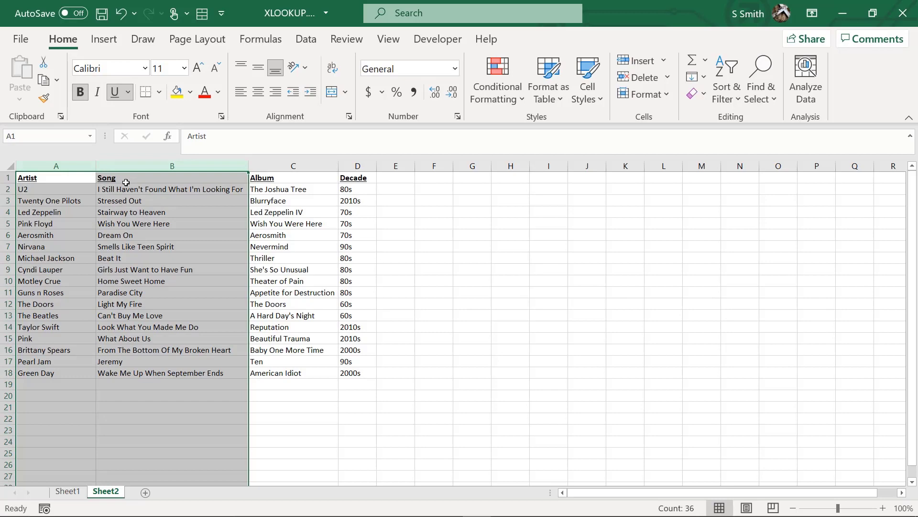
pyautogui.click(66, 493)
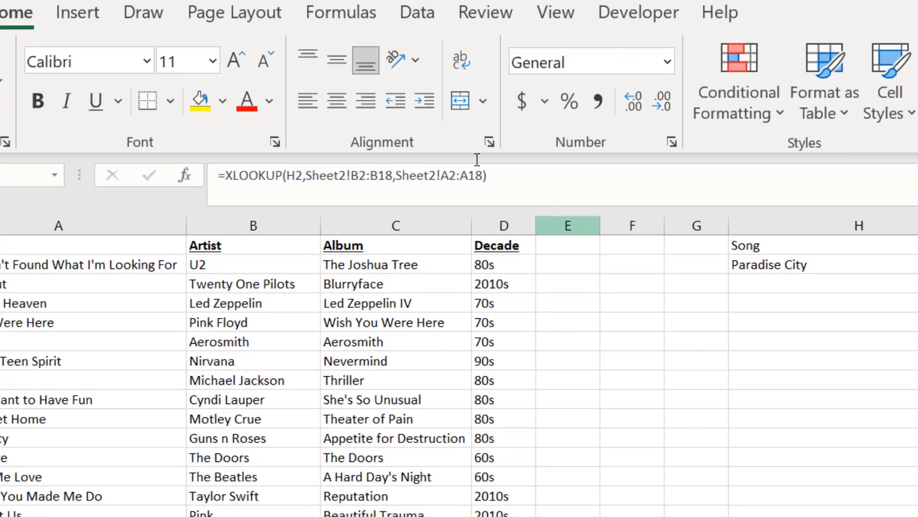
pyautogui.click(523, 176)
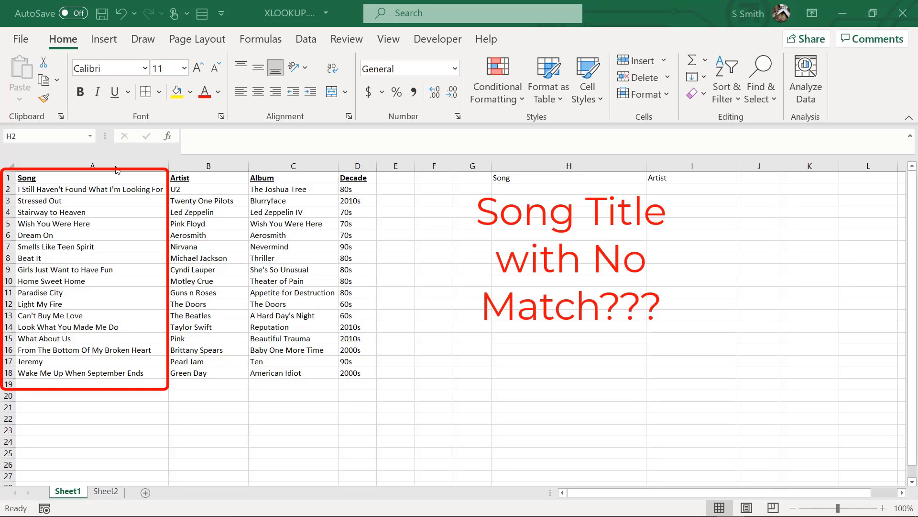
# Enter Bohemian Rhapsody as the song in H2
pyautogui.moveTo(115, 164); pyautogui.dragTo(353, 175)
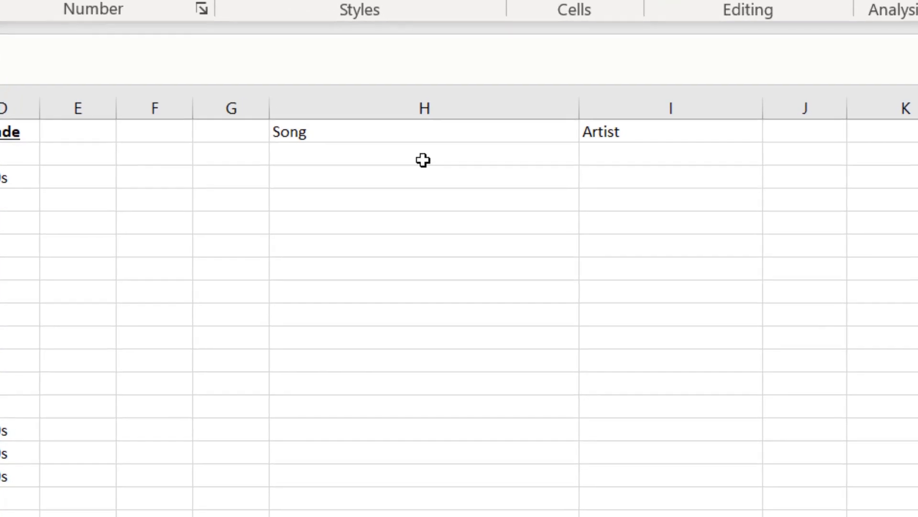
pyautogui.click(568, 190)
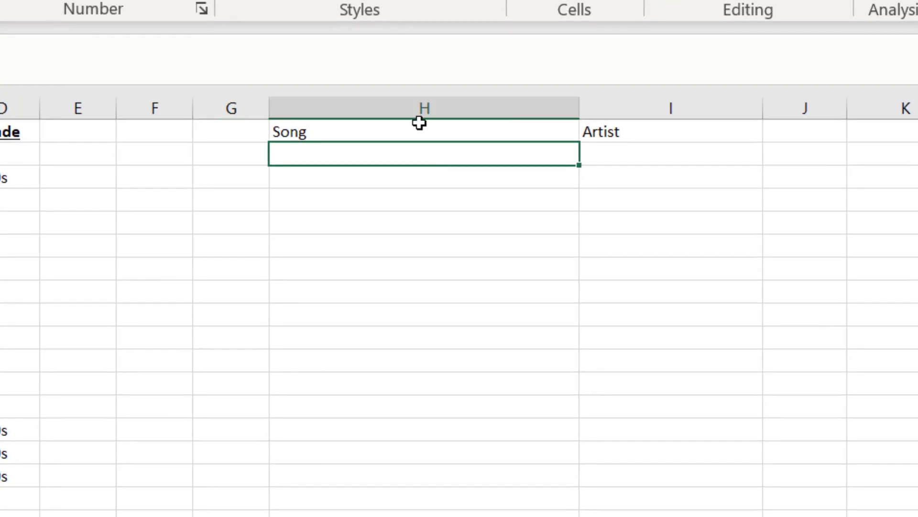
pyautogui.write('Bohemian R')
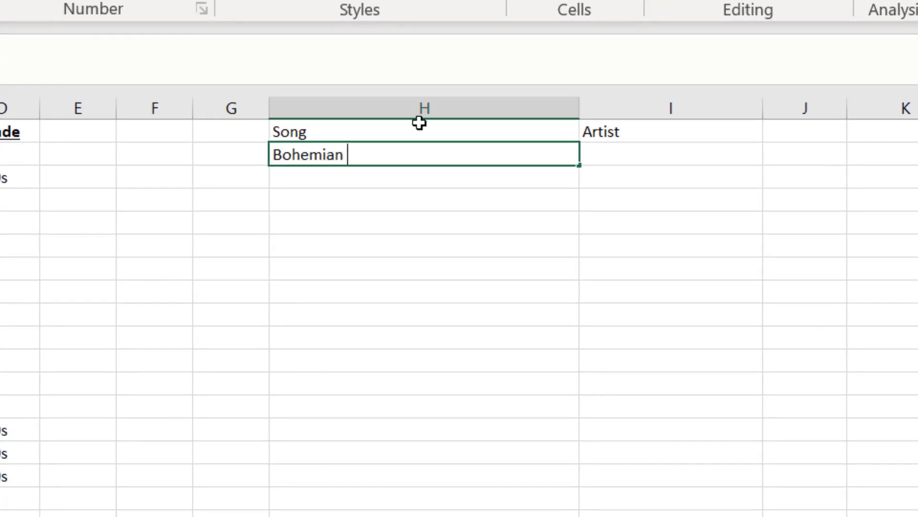
pyautogui.write('hapsody')
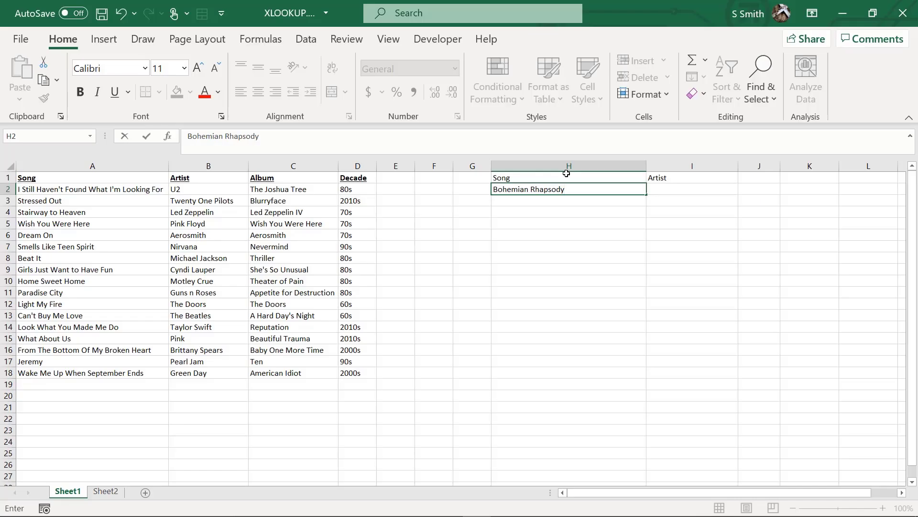
pyautogui.press('Return')
pyautogui.press('Right')
pyautogui.press('Up')
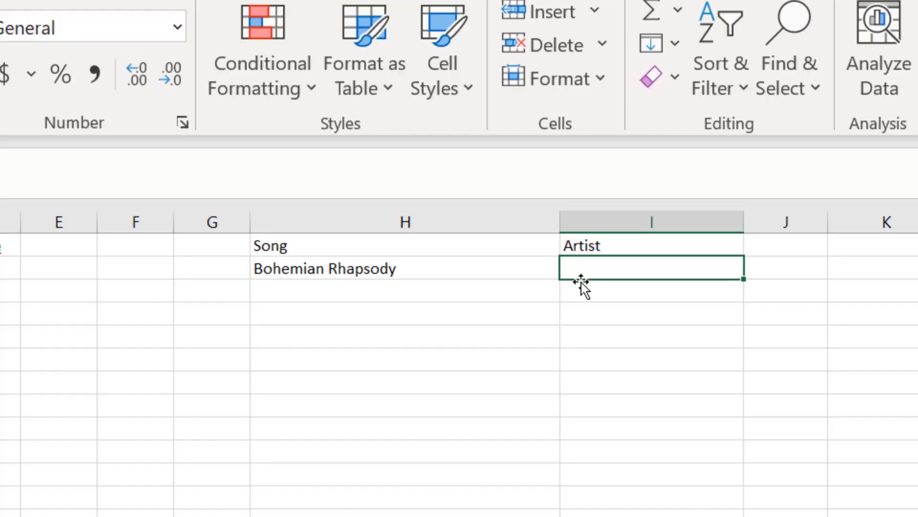
# Enter =XLOOKUP(H2,A2:A18,B2:B18,"Not Found") in I2
pyautogui.write('=xloo')
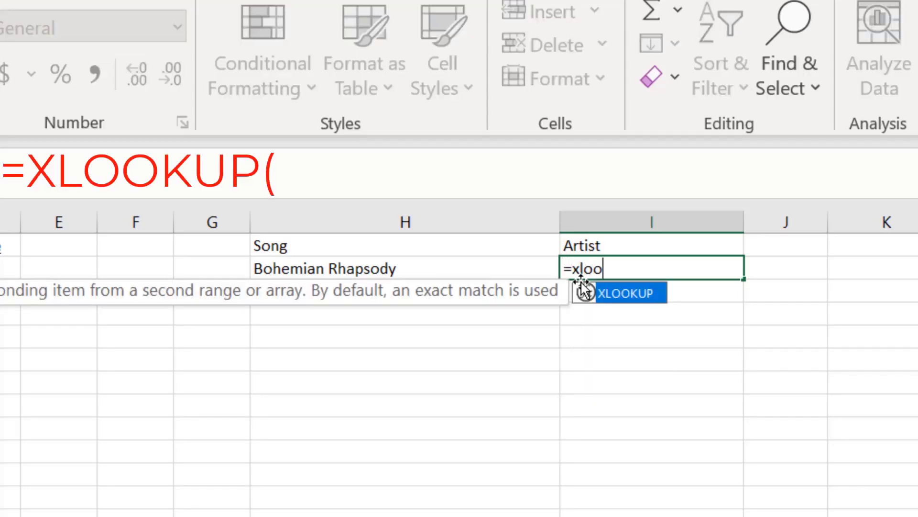
pyautogui.write('kup(')
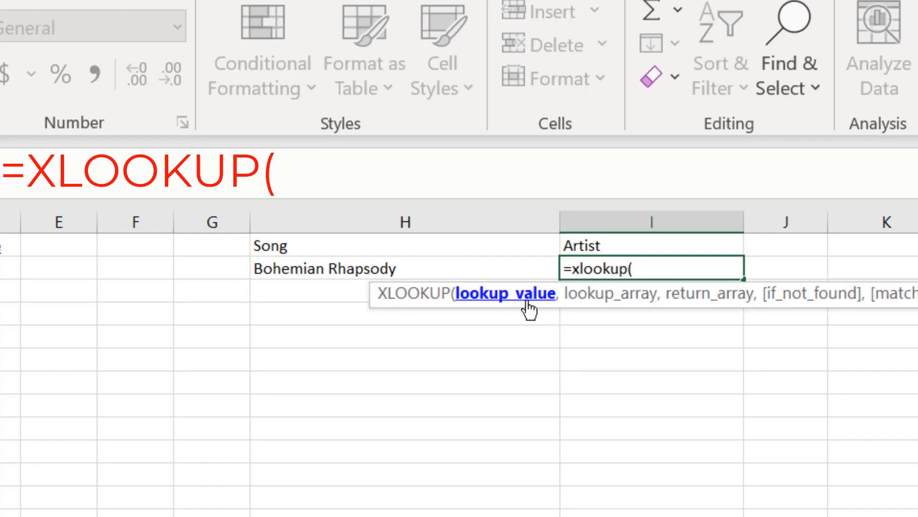
pyautogui.click(320, 268)
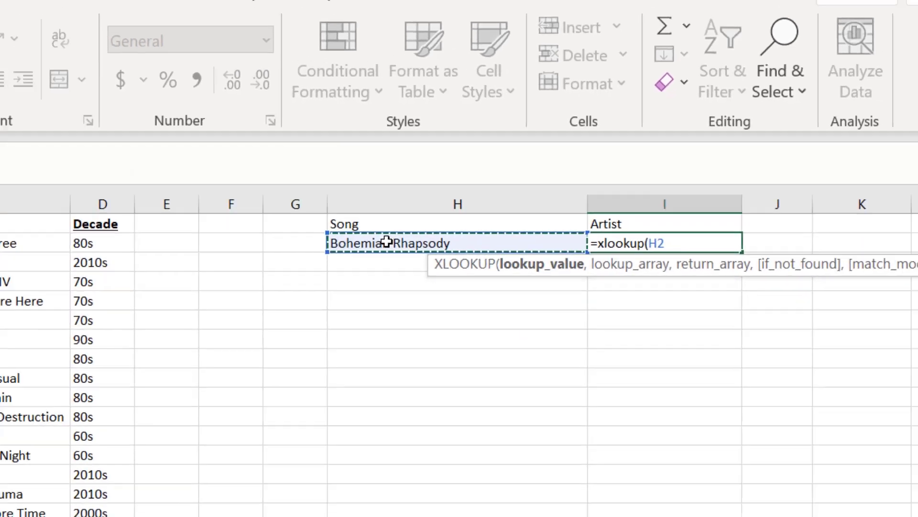
pyautogui.write(',')
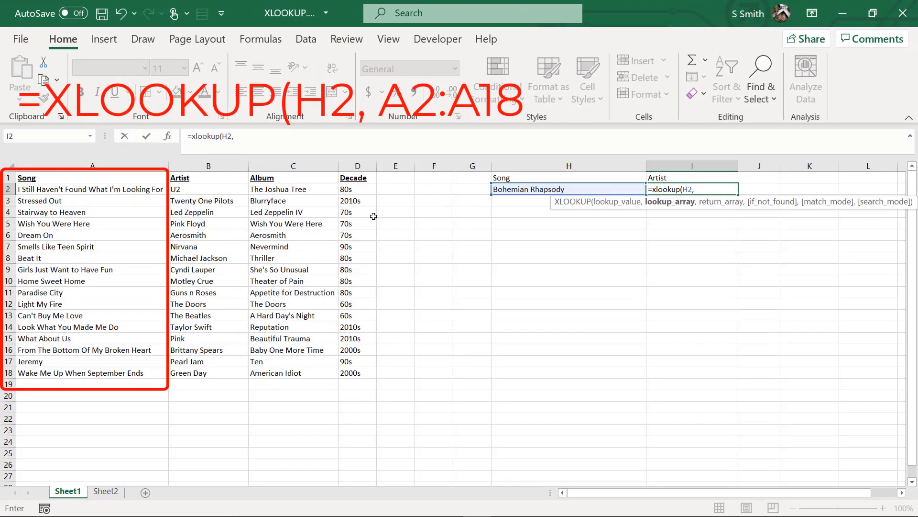
pyautogui.moveTo(130, 190); pyautogui.dragTo(105, 377)
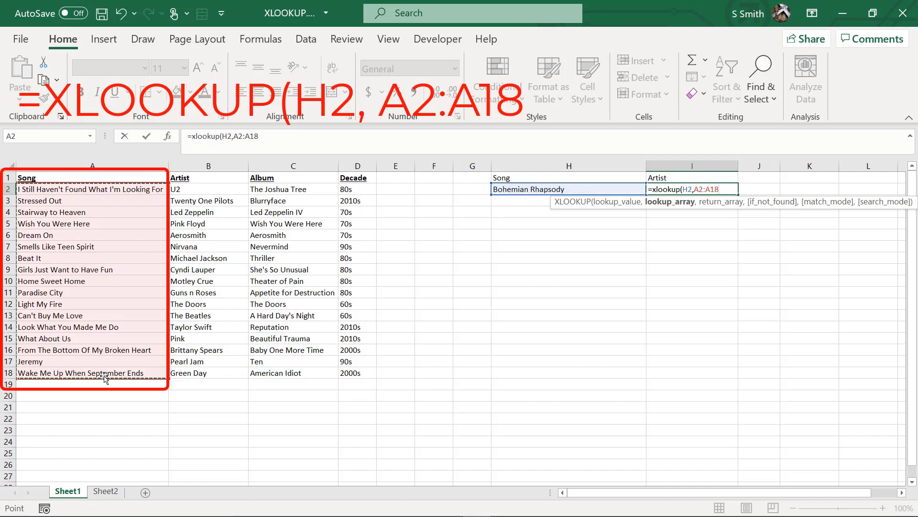
pyautogui.write(',')
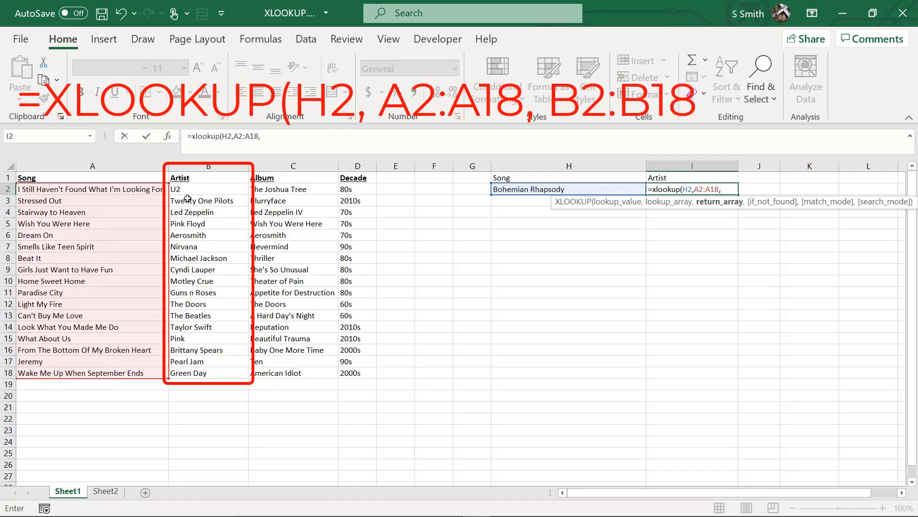
pyautogui.moveTo(187, 190); pyautogui.dragTo(201, 372)
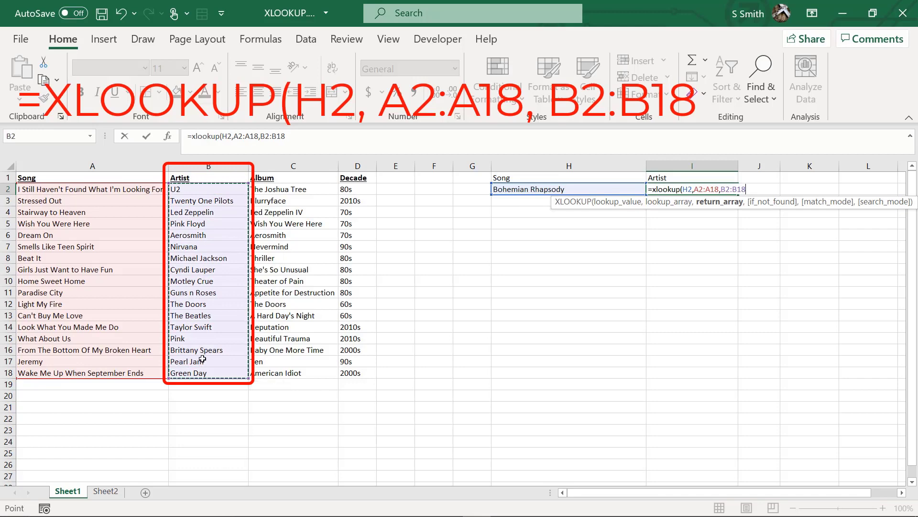
pyautogui.write(',')
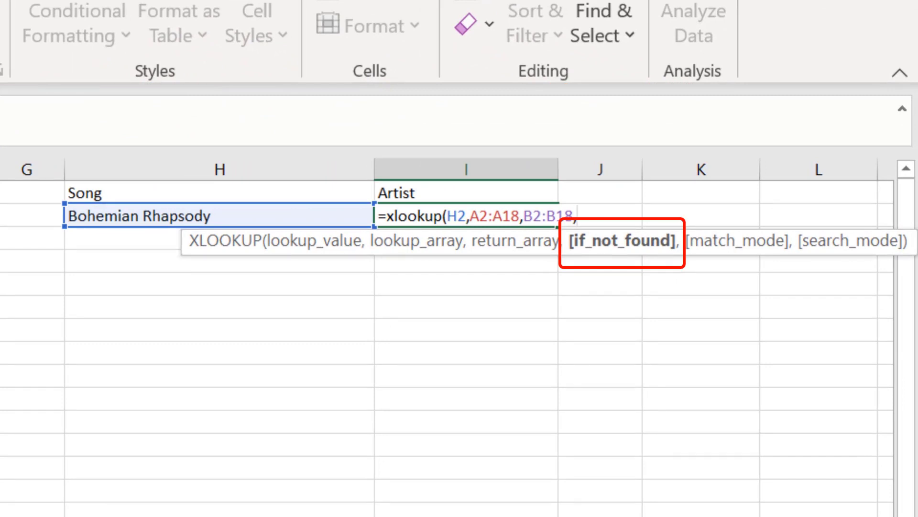
pyautogui.write('"')
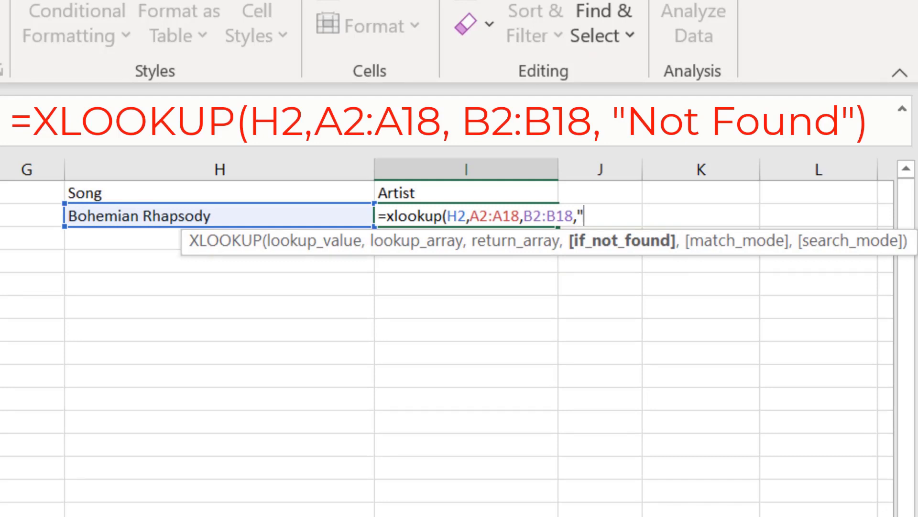
pyautogui.write('Not Found')
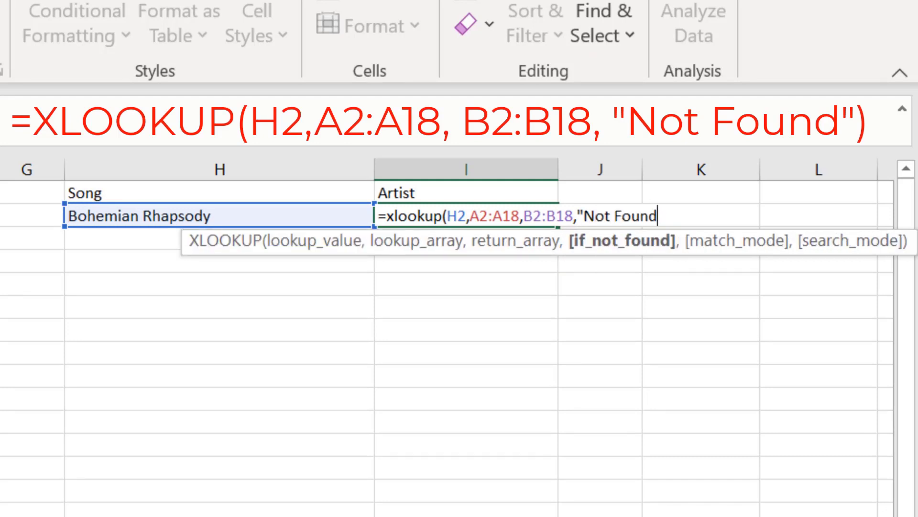
pyautogui.write('")')
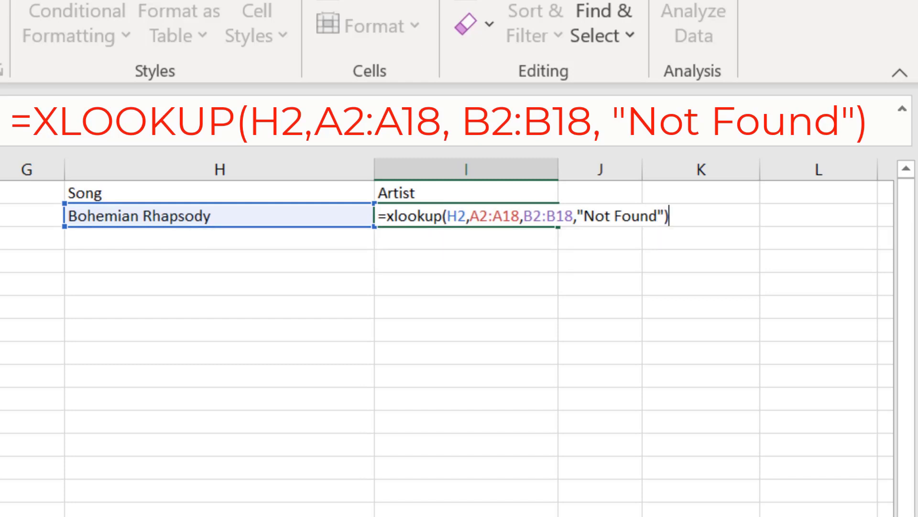
pyautogui.press('Return')
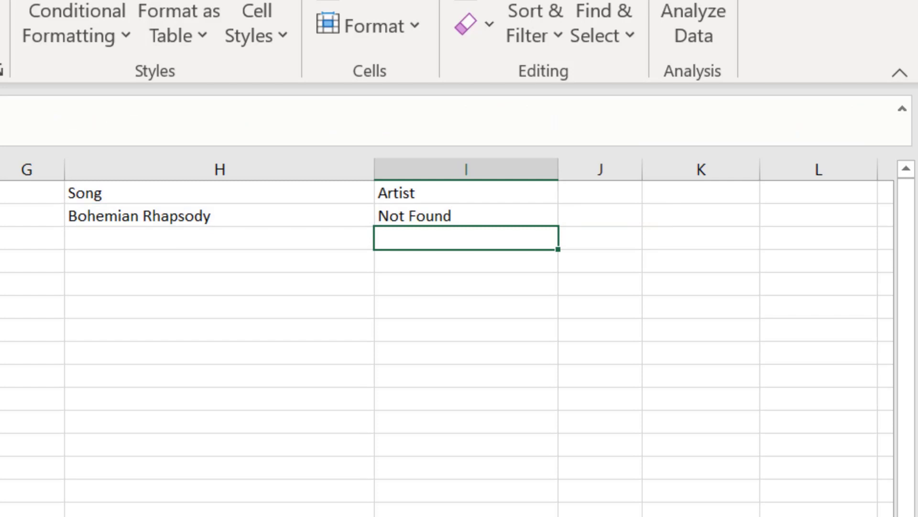
pyautogui.click(466, 215)
pyautogui.click(220, 216)
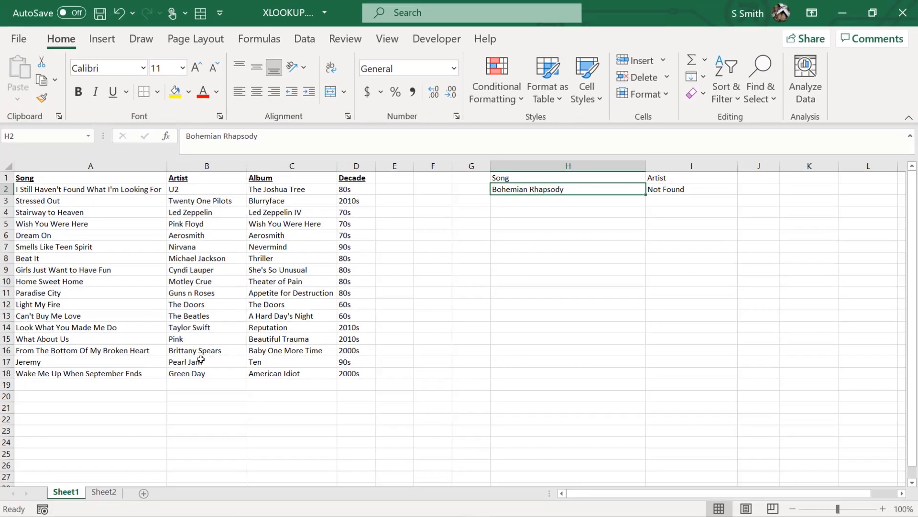
# Test the artist lookup with Stressed Out, Dream On and Bohemian Rhapsody in H2
pyautogui.write('Str')
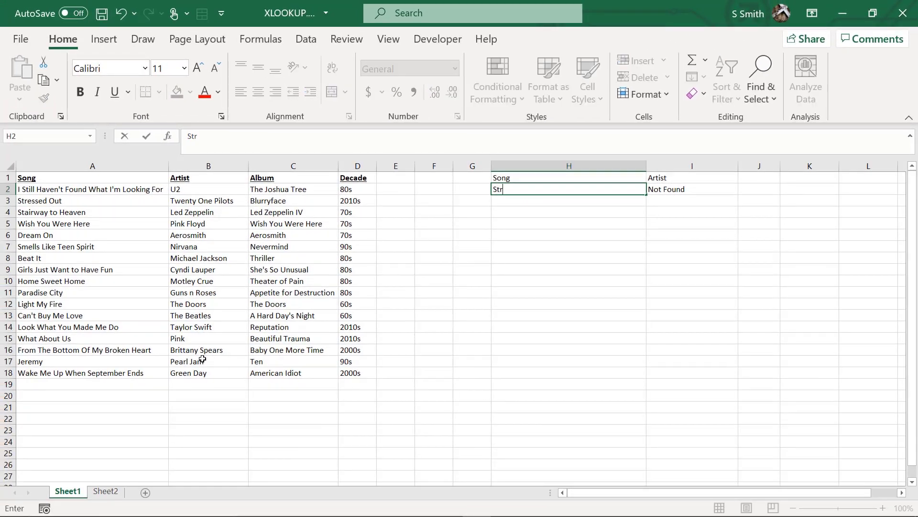
pyautogui.write('essed Out')
pyautogui.press('Return')
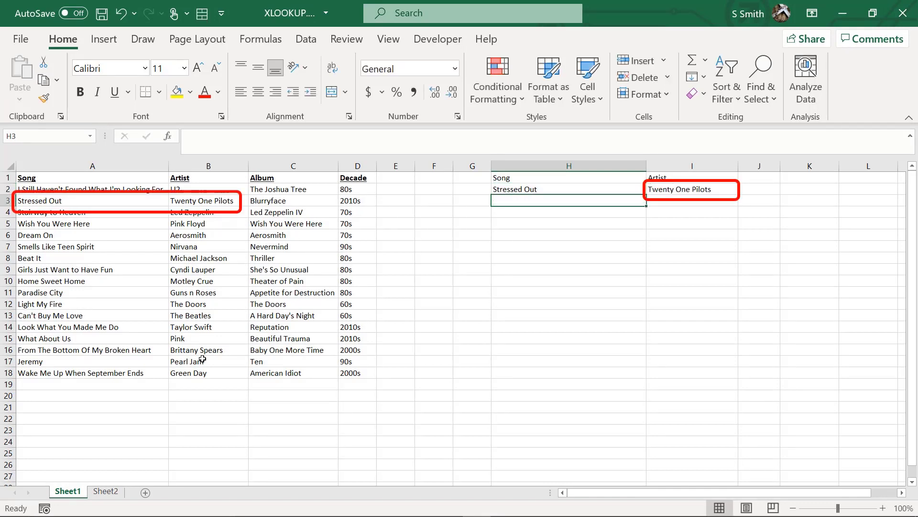
pyautogui.press('Up')
pyautogui.write('Dream On')
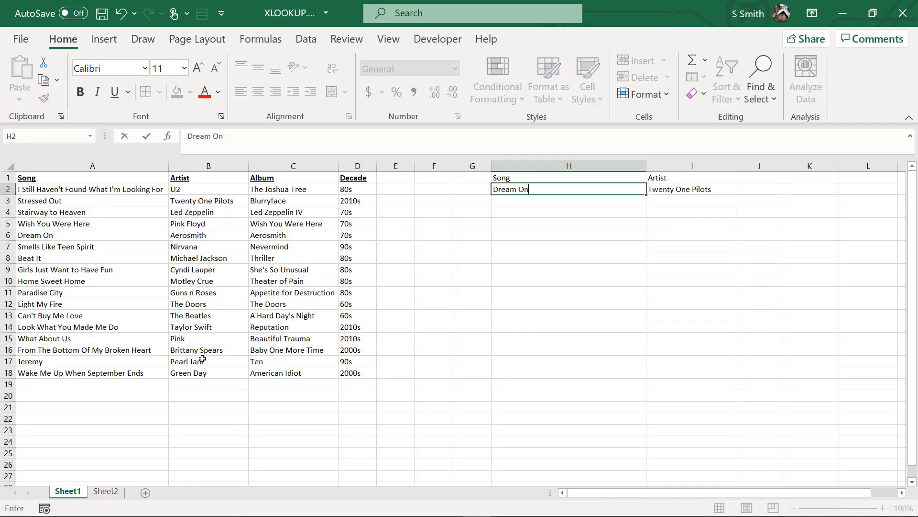
pyautogui.press('Return')
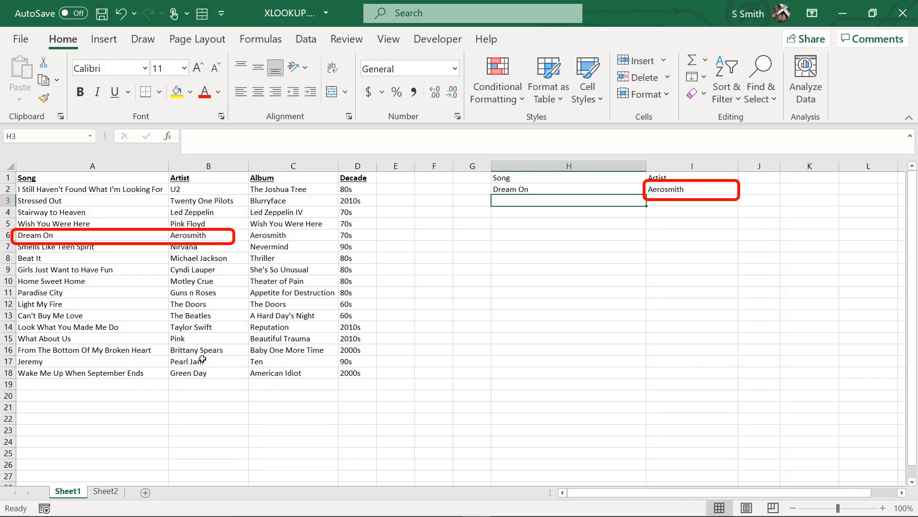
pyautogui.press('Up')
pyautogui.write('B')
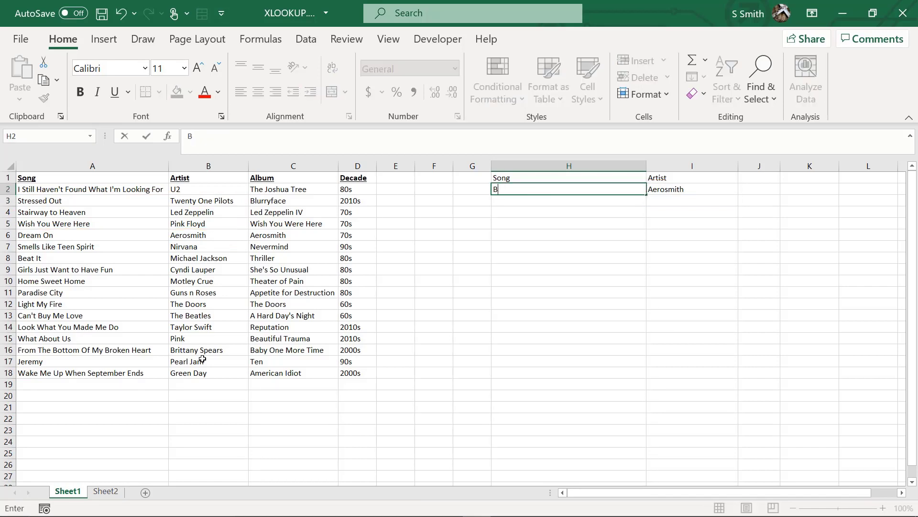
pyautogui.write('ohemian Rhapsody')
pyautogui.press('Return')
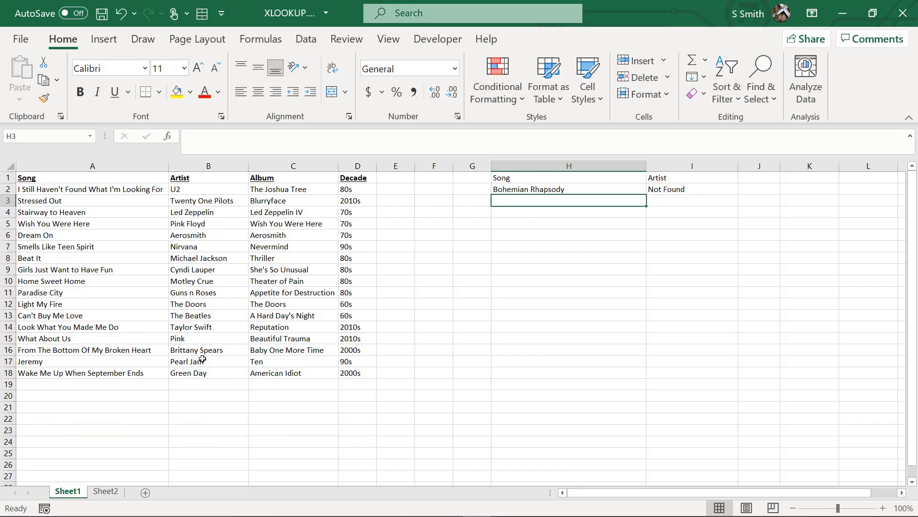
# Replace the song with misspelled Stressy Out, giving Not Found, then begin typing Para
pyautogui.press('Up')
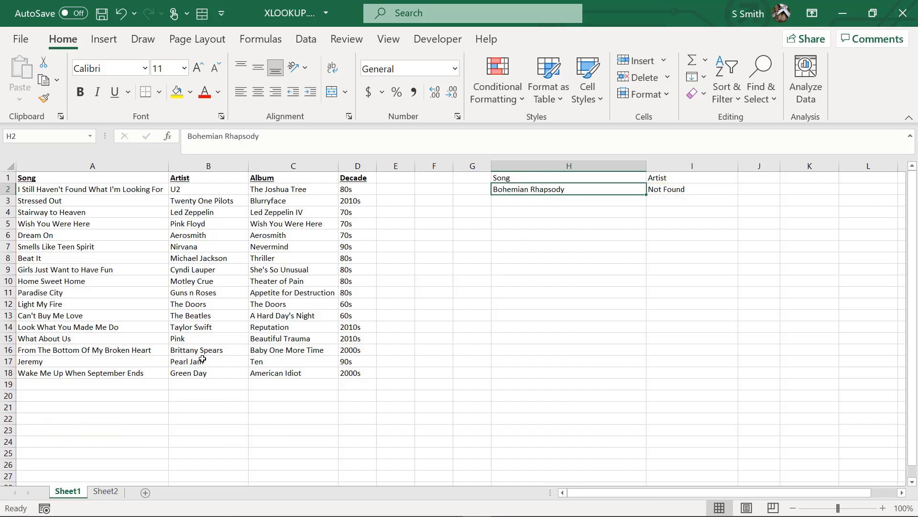
pyautogui.press('Delete')
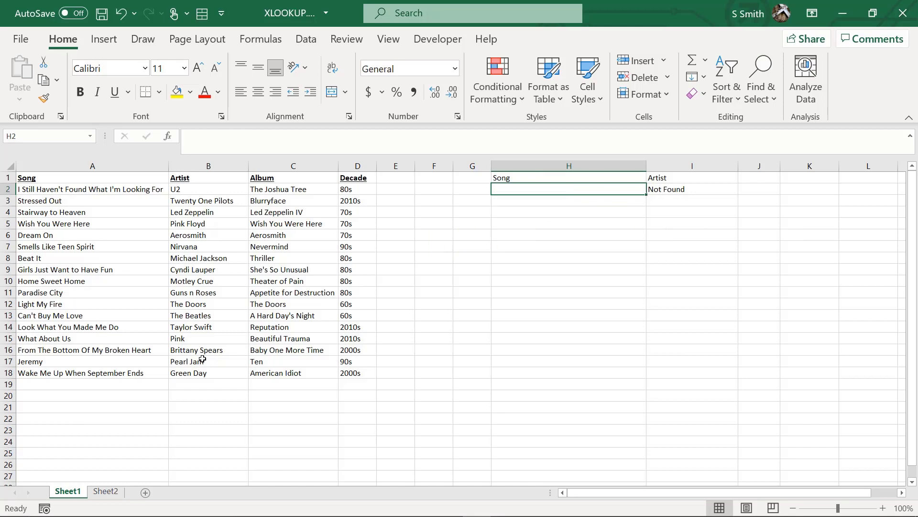
pyautogui.write('Stress')
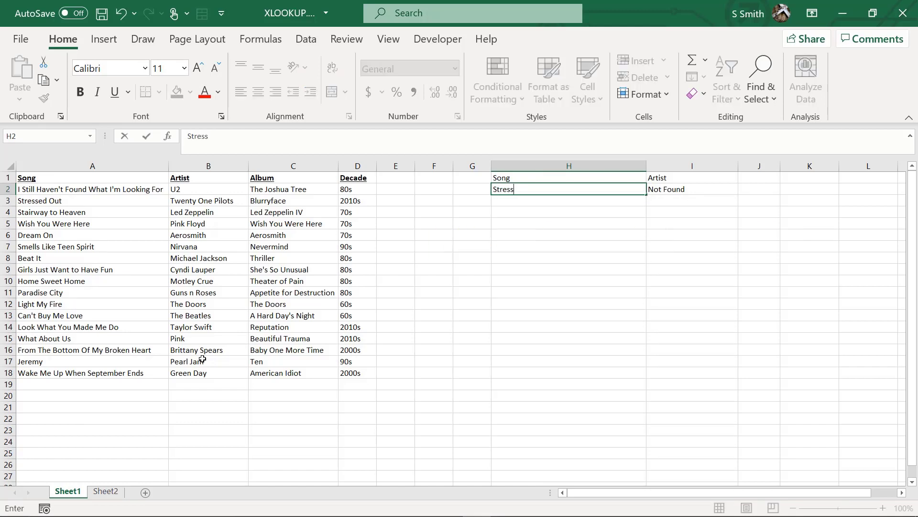
pyautogui.write('y Out')
pyautogui.press('Return')
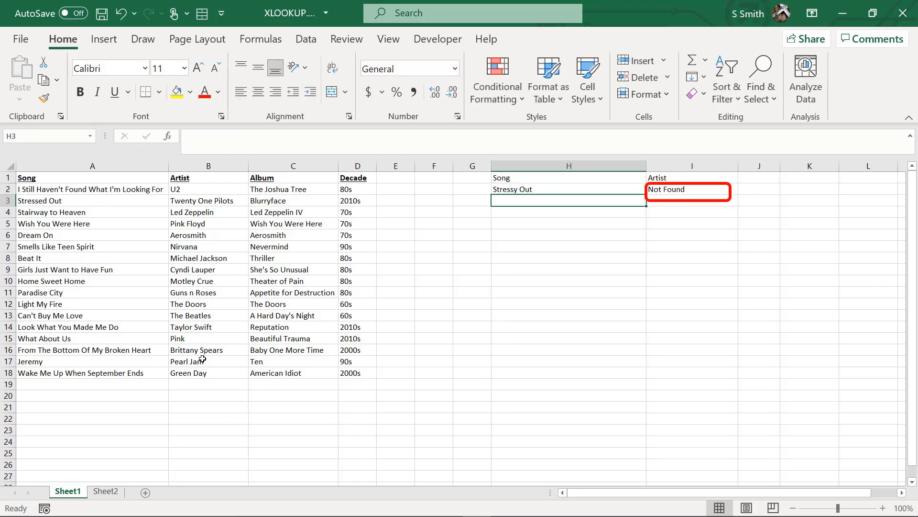
pyautogui.press('Up')
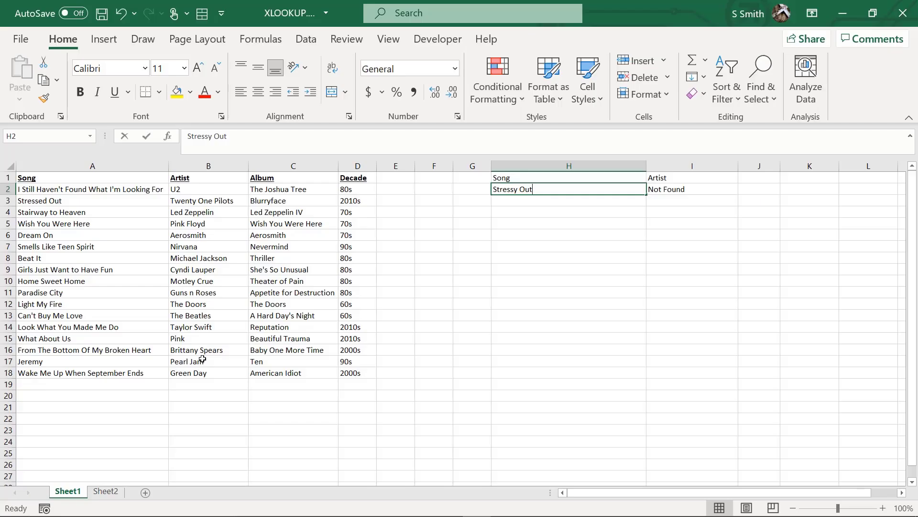
pyautogui.write('Para')
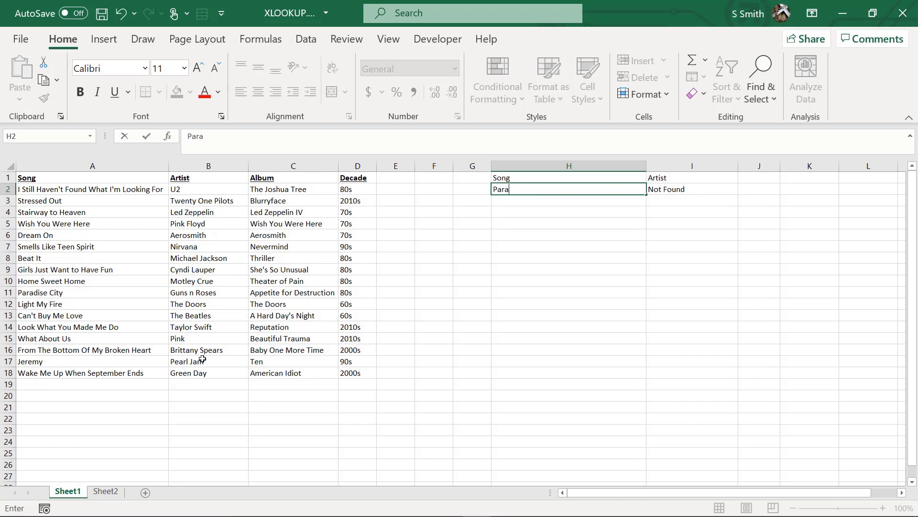
# Enter Para as the song and add wildcard match mode 2 to I2's XLOOKUP
pyautogui.press('Return')
pyautogui.press('Right')
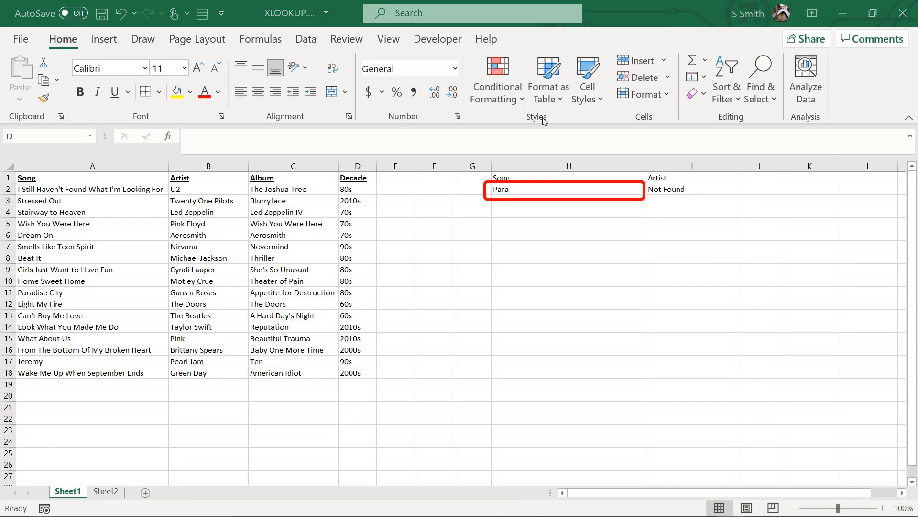
pyautogui.click(506, 191)
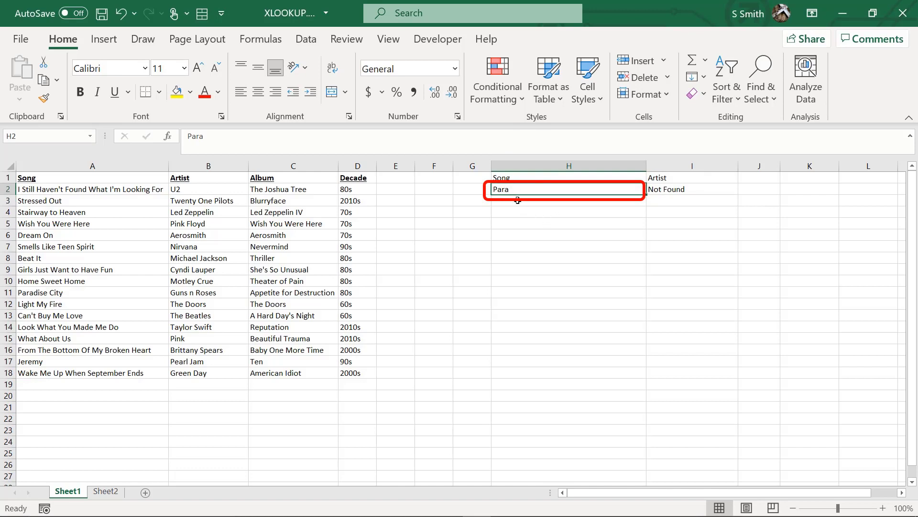
pyautogui.click(46, 165)
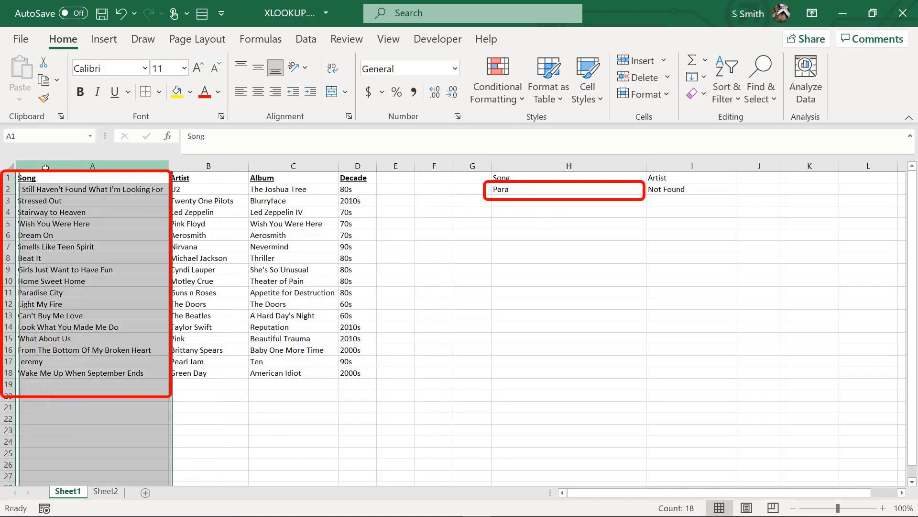
pyautogui.click(676, 191)
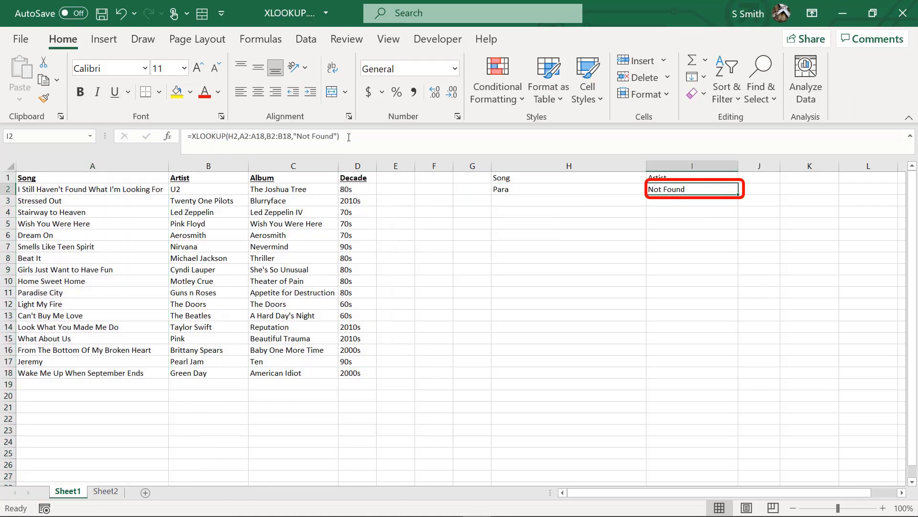
pyautogui.click(353, 142)
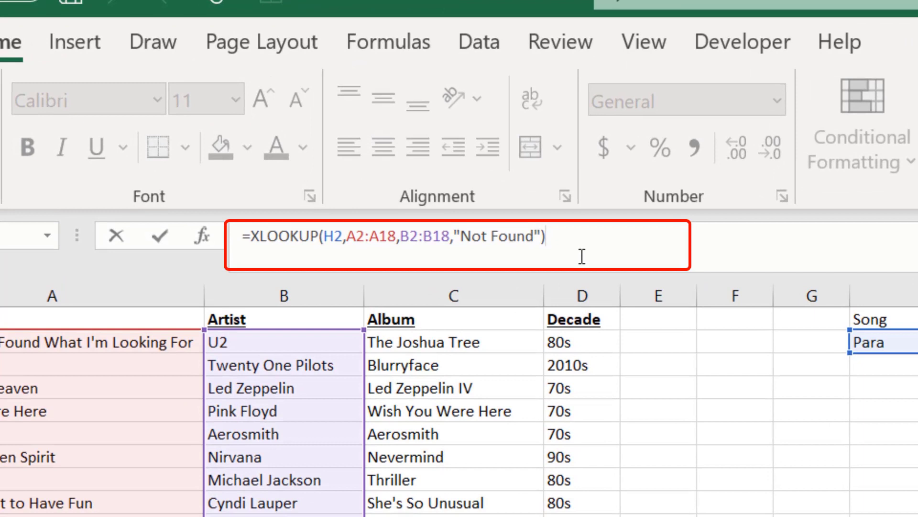
pyautogui.press('Left')
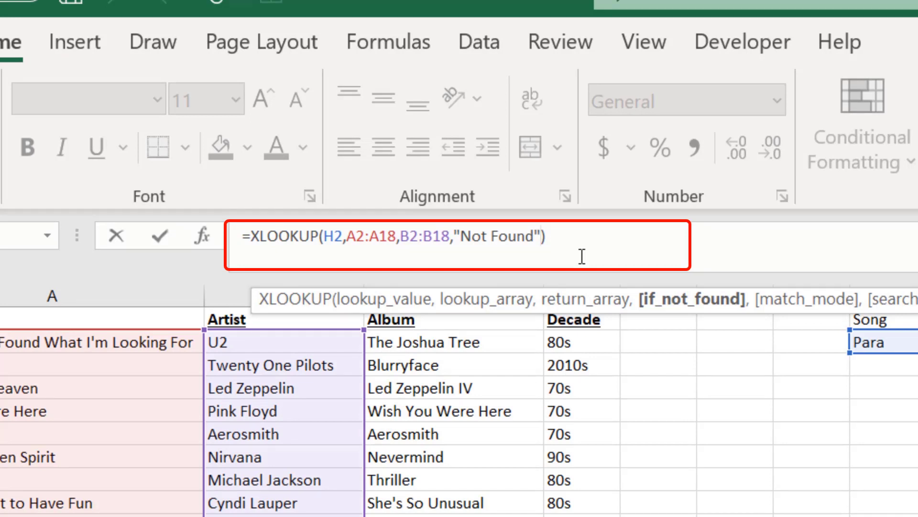
pyautogui.write(',')
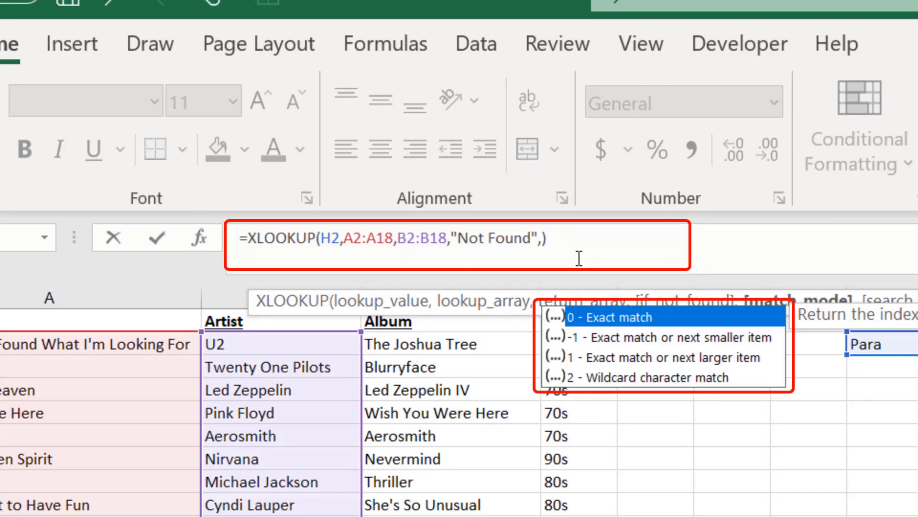
pyautogui.click(659, 378)
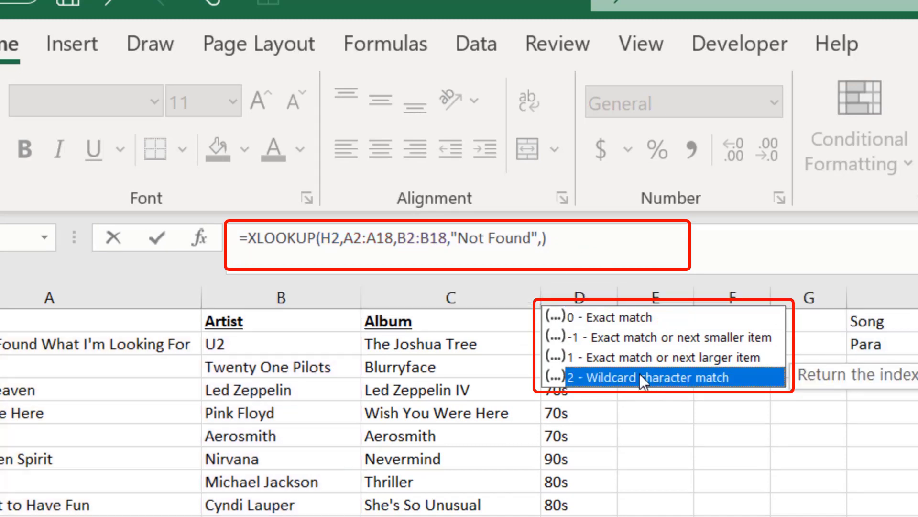
pyautogui.doubleClick(600, 375)
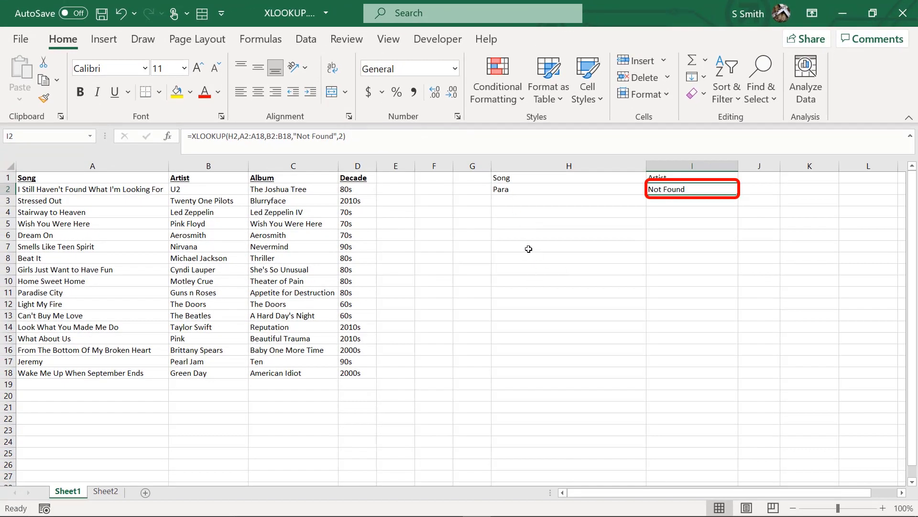
pyautogui.click(527, 193)
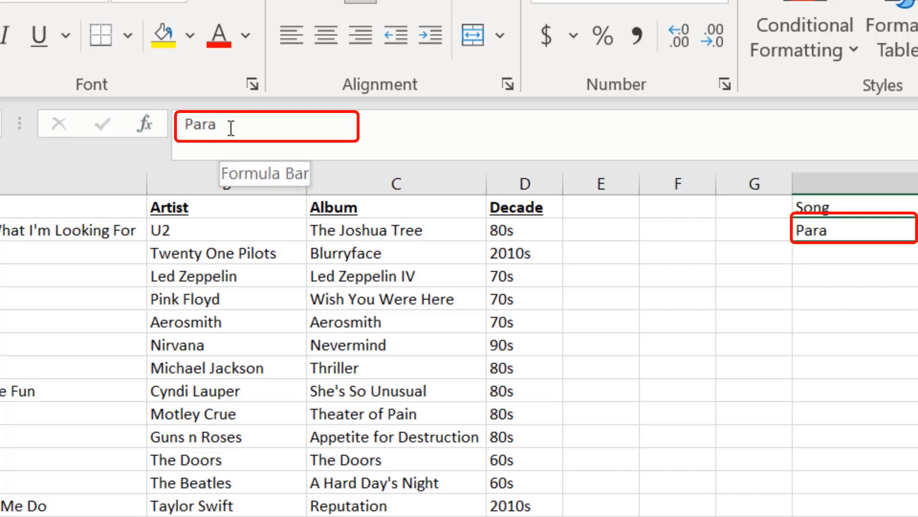
# Append an asterisk to make the song search Para*, returning Guns n Roses
pyautogui.click(230, 126)
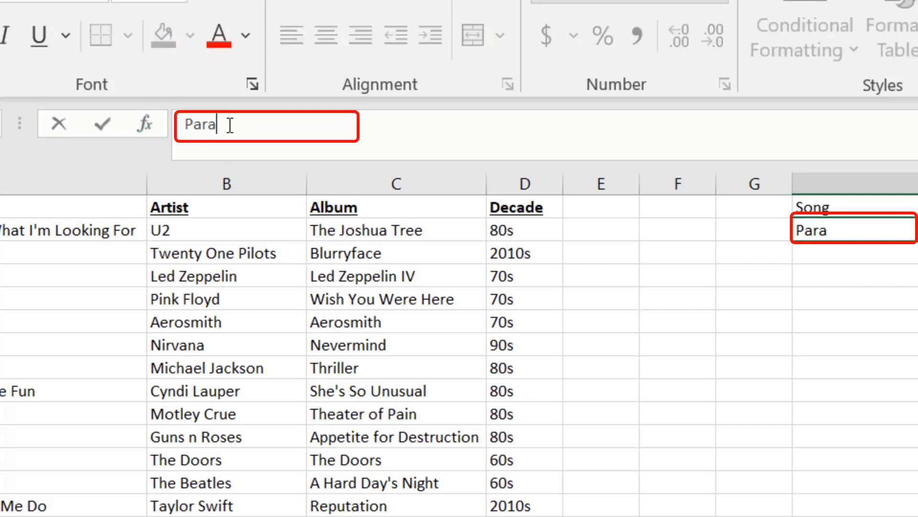
pyautogui.write('*')
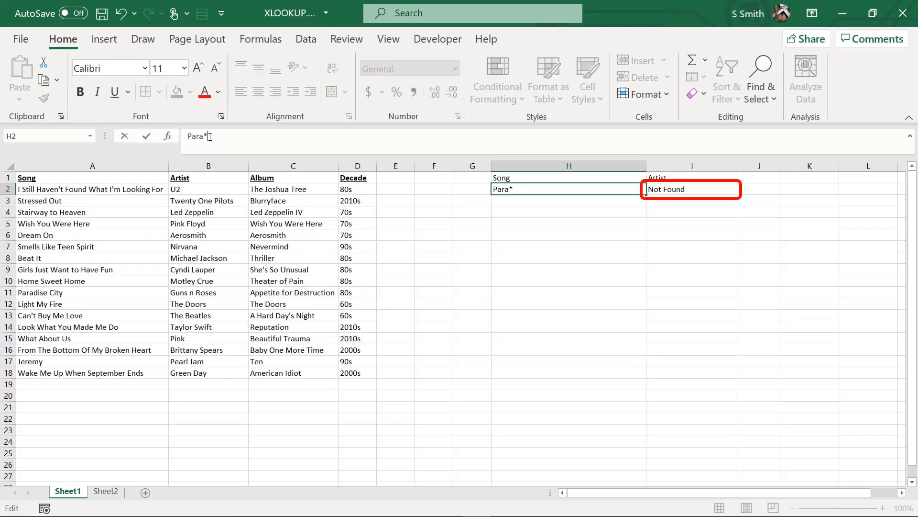
pyautogui.press('Return')
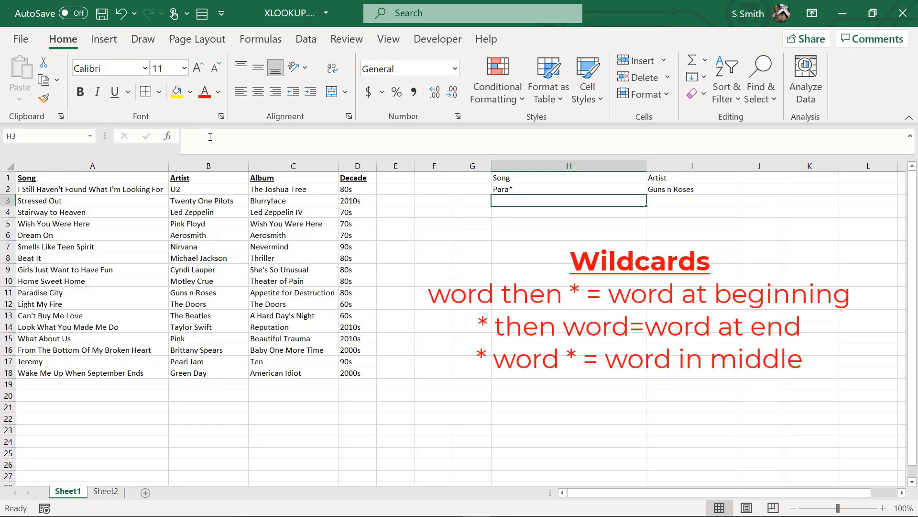
pyautogui.press('Up')
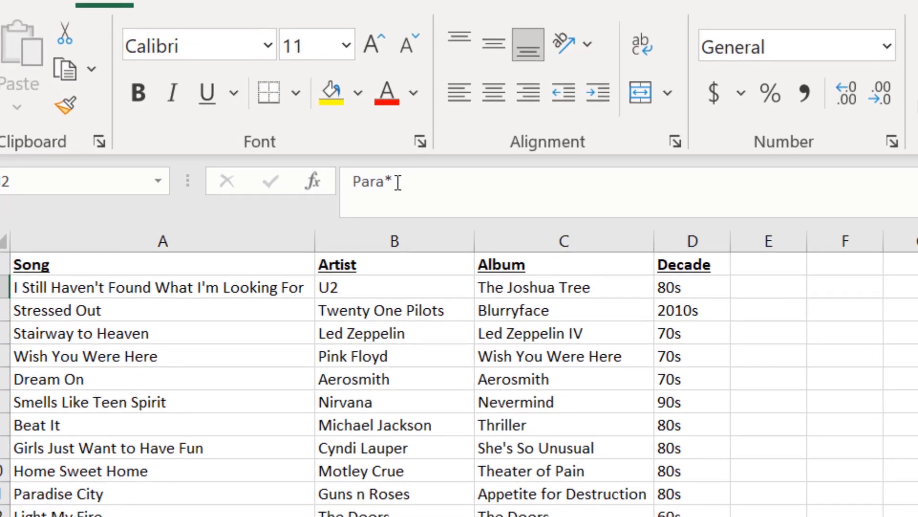
# Change the song search to *Heart and check the matching song in A16
pyautogui.click(210, 136)
pyautogui.press('Left')
pyautogui.press('BackSpace')
pyautogui.press('BackSpace')
pyautogui.press('BackSpace')
pyautogui.press('BackSpace')
pyautogui.write('Hear')
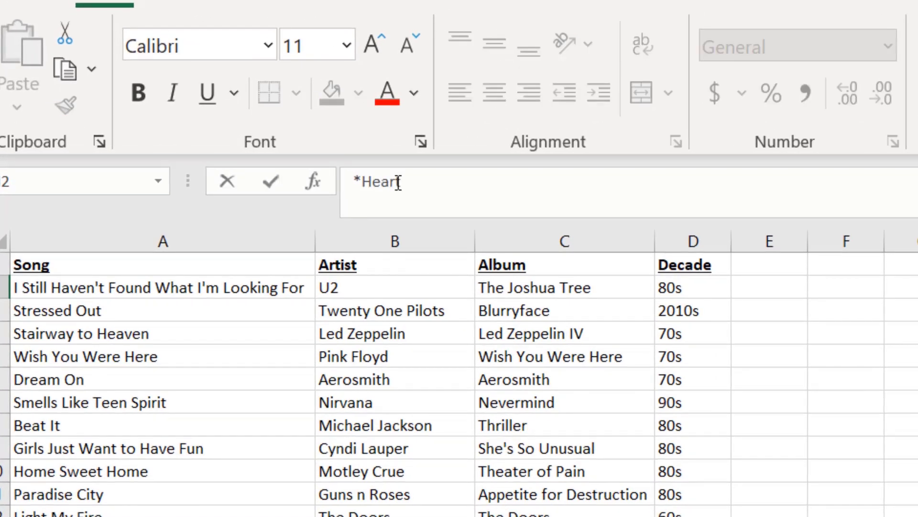
pyautogui.write('t')
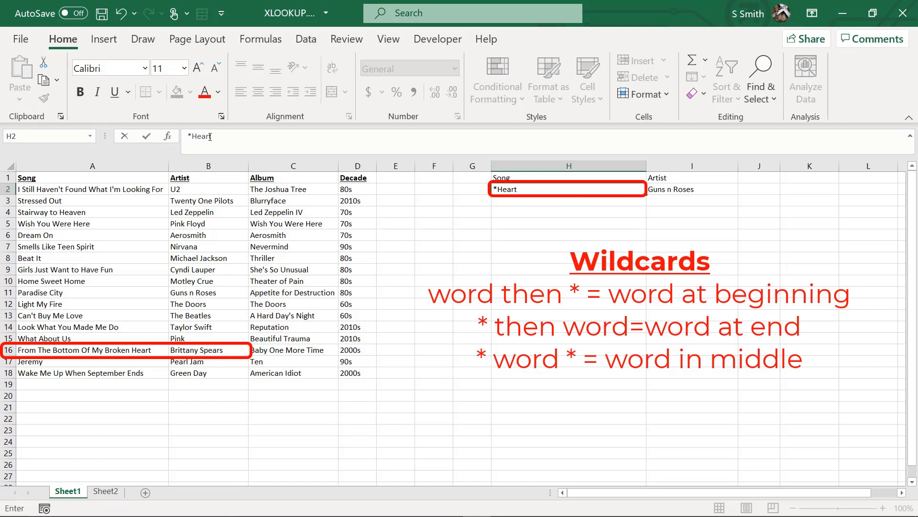
pyautogui.press('Return')
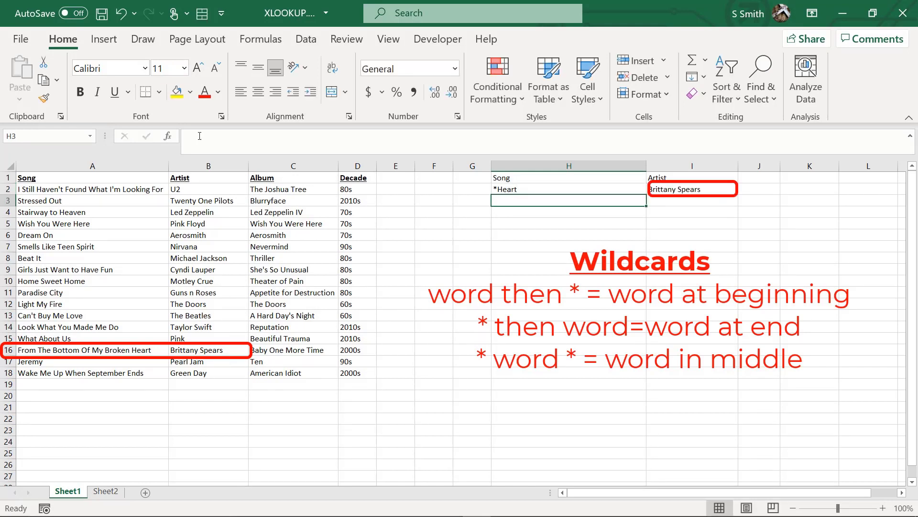
pyautogui.click(79, 351)
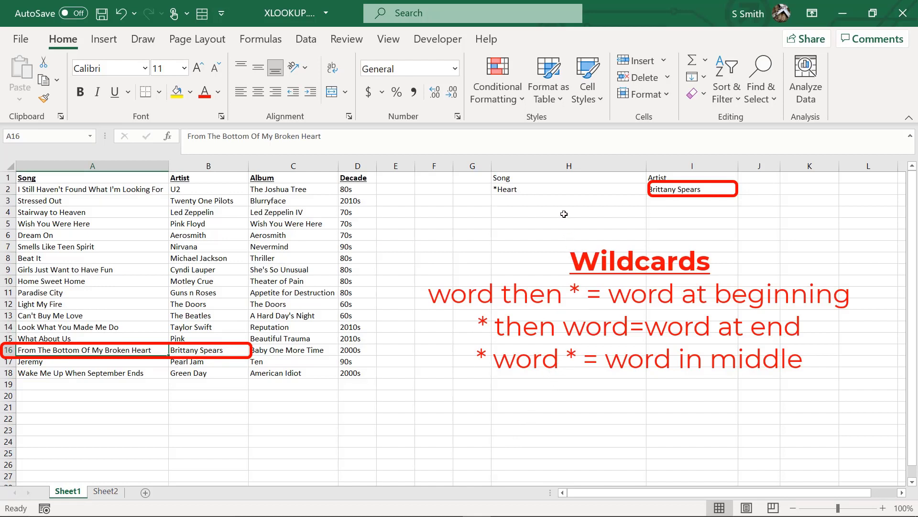
# Search *My* and check the match Light My Fire in A12
pyautogui.click(524, 191)
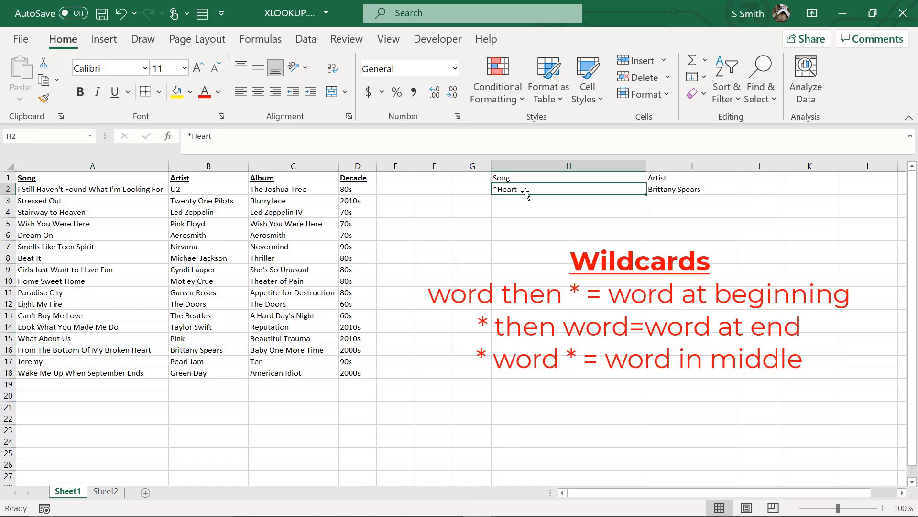
pyautogui.write('*')
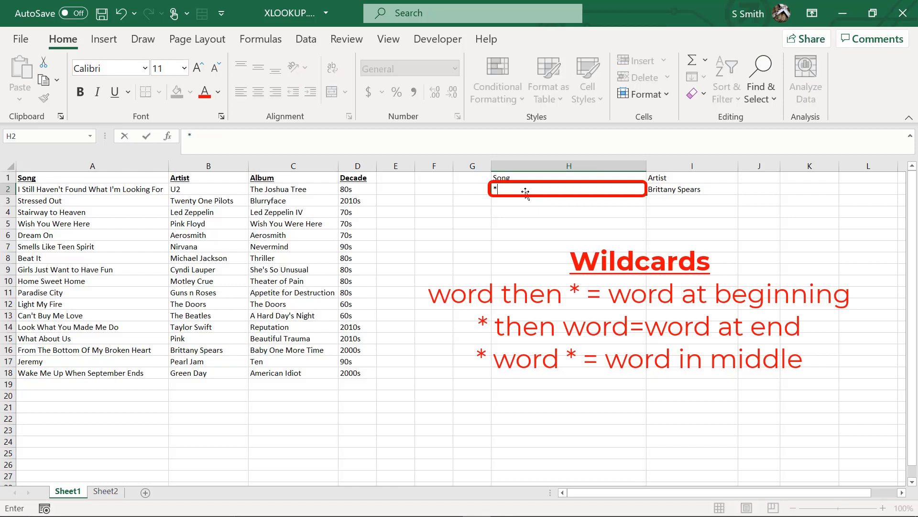
pyautogui.write('My*')
pyautogui.press('Return')
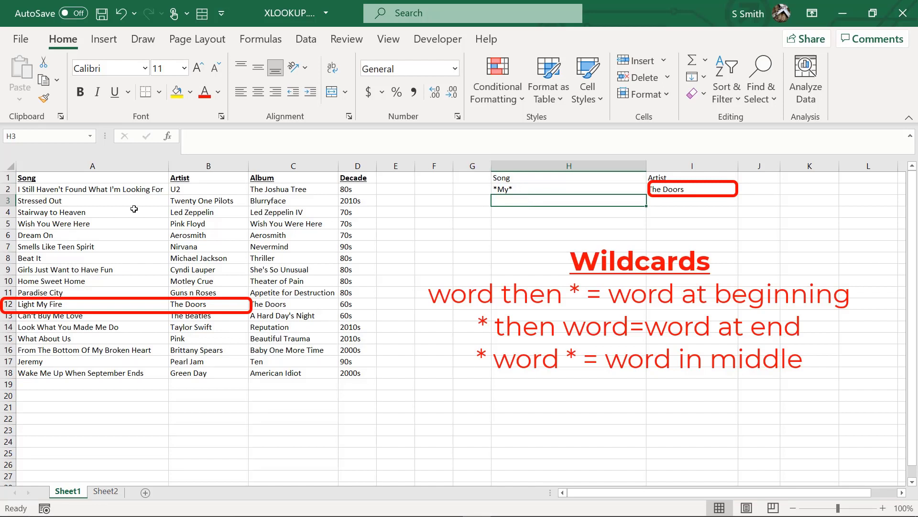
pyautogui.click(66, 306)
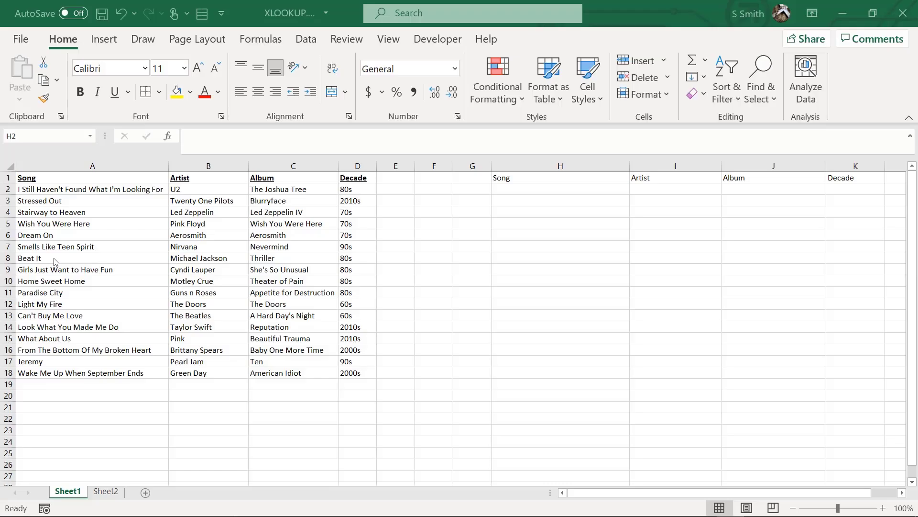
# Highlight Beat It's artist, album and decade in the song table
pyautogui.click(55, 262)
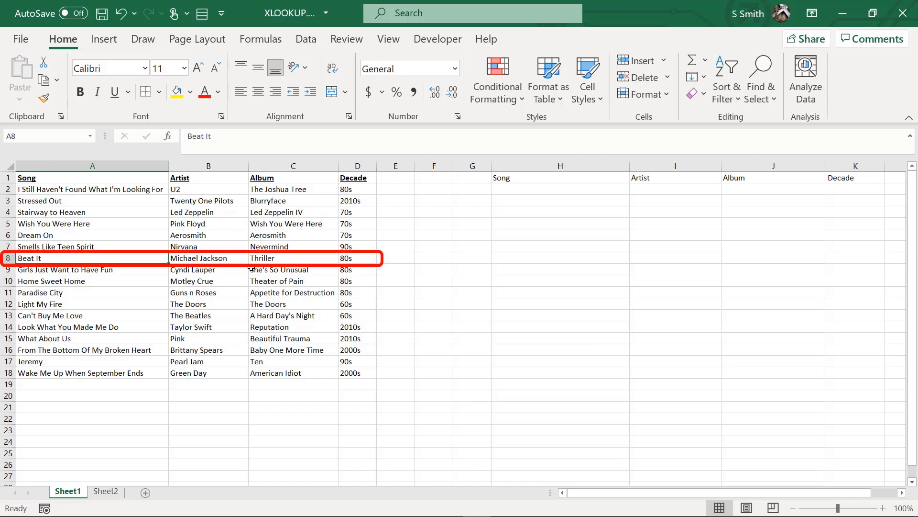
pyautogui.moveTo(200, 259); pyautogui.dragTo(356, 263)
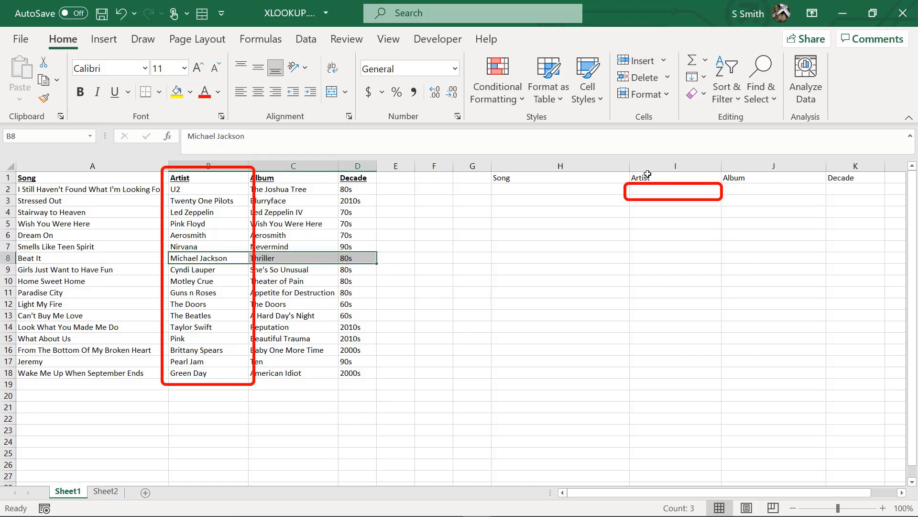
pyautogui.click(647, 191)
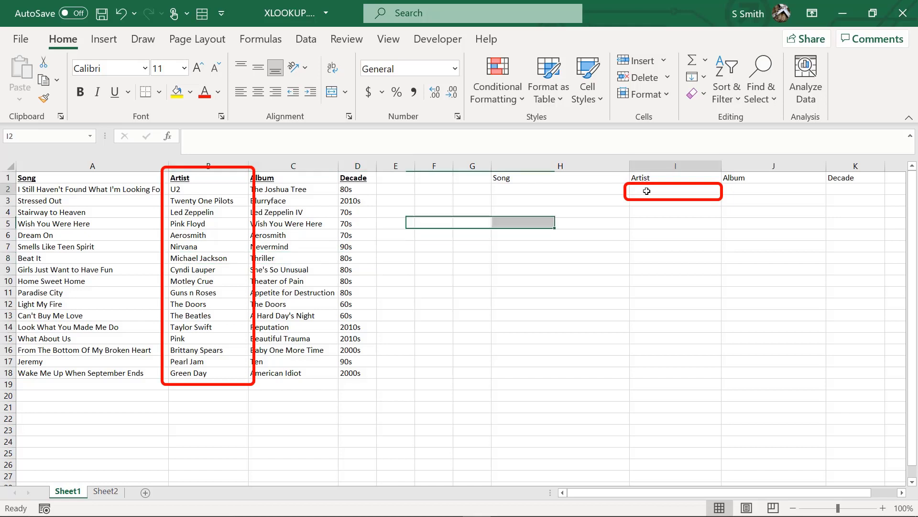
pyautogui.click(184, 166)
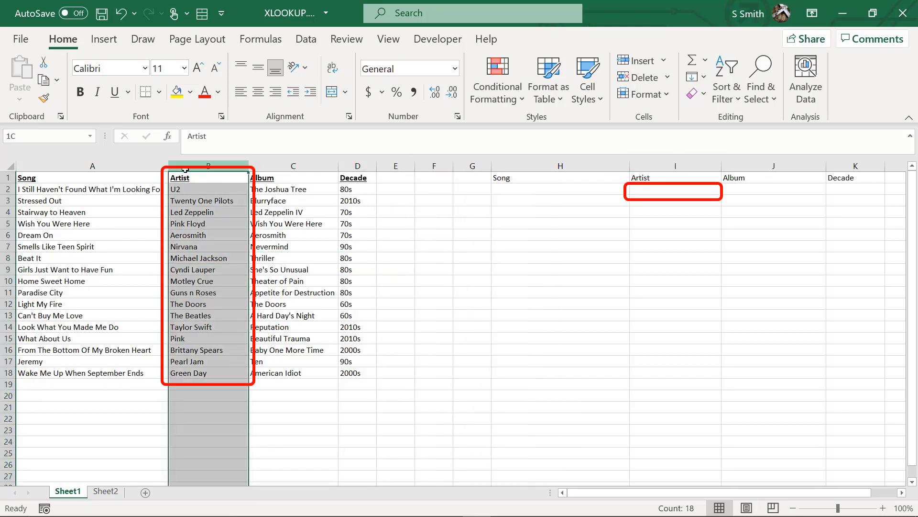
pyautogui.click(643, 189)
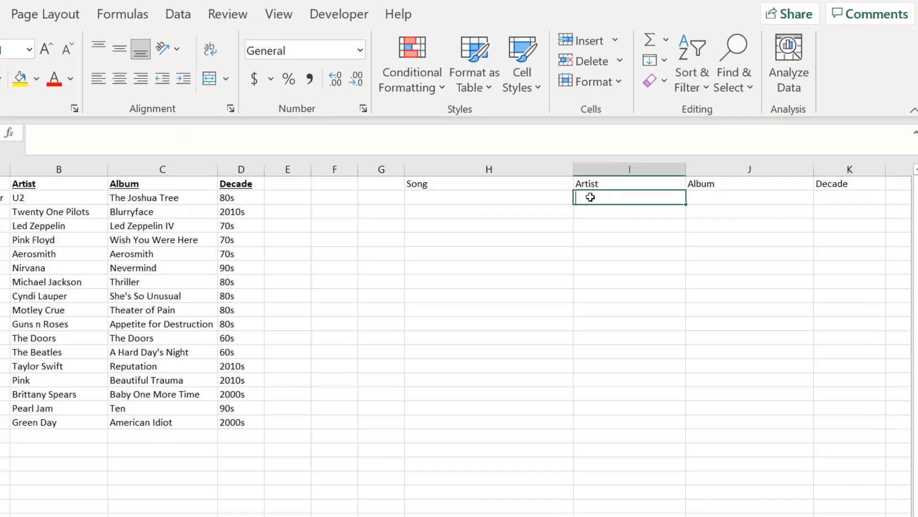
# Enter =XLOOKUP(H2,A2:A18,B2:D18) in I2 to return three columns
pyautogui.write('=xlook')
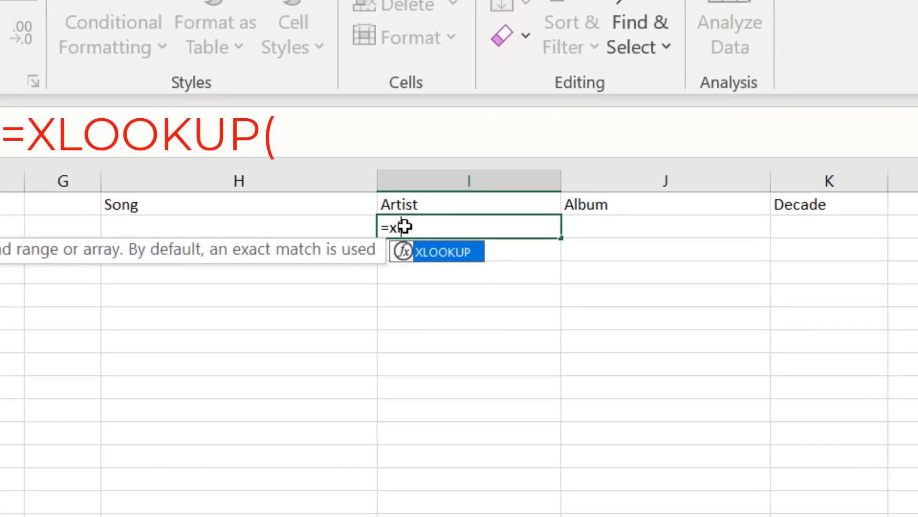
pyautogui.write('up(')
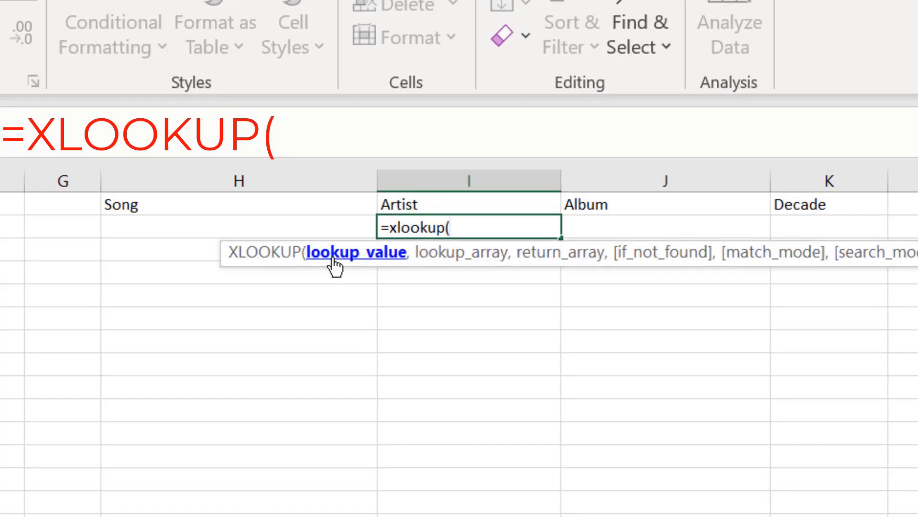
pyautogui.click(125, 229)
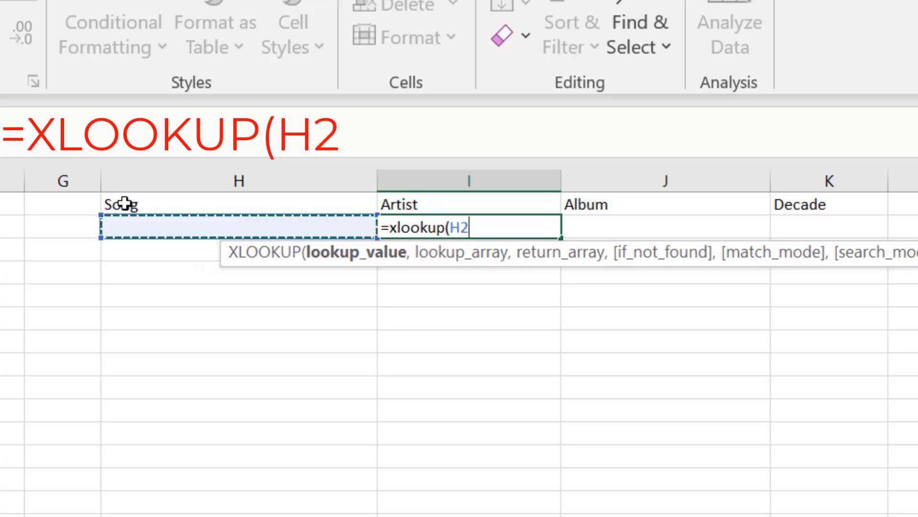
pyautogui.write(',')
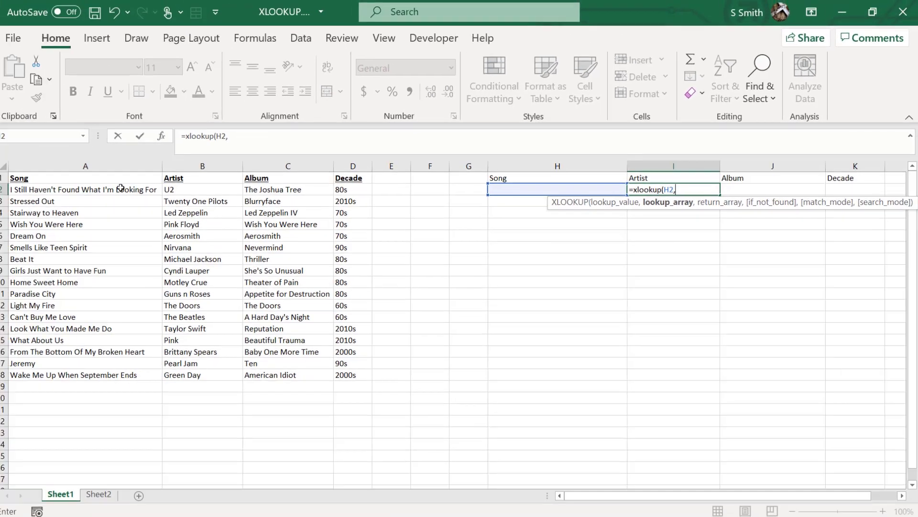
pyautogui.moveTo(121, 188); pyautogui.dragTo(96, 371)
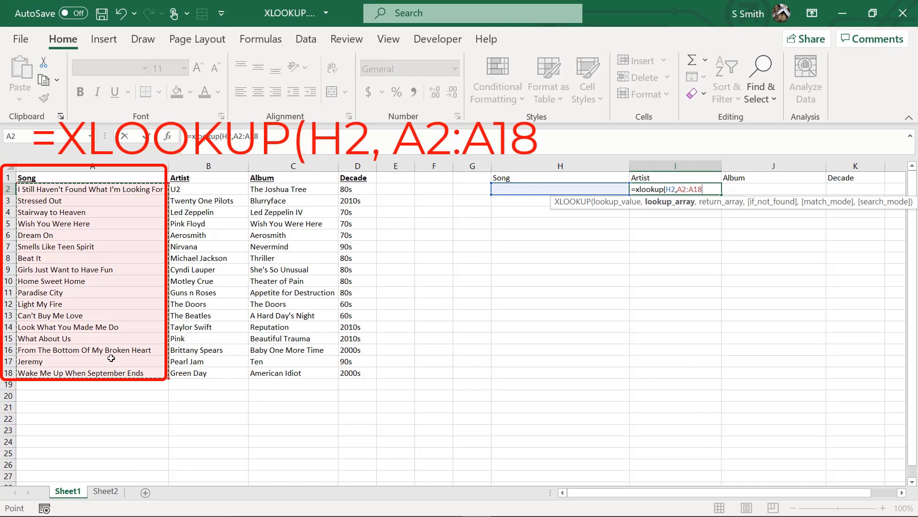
pyautogui.write(',')
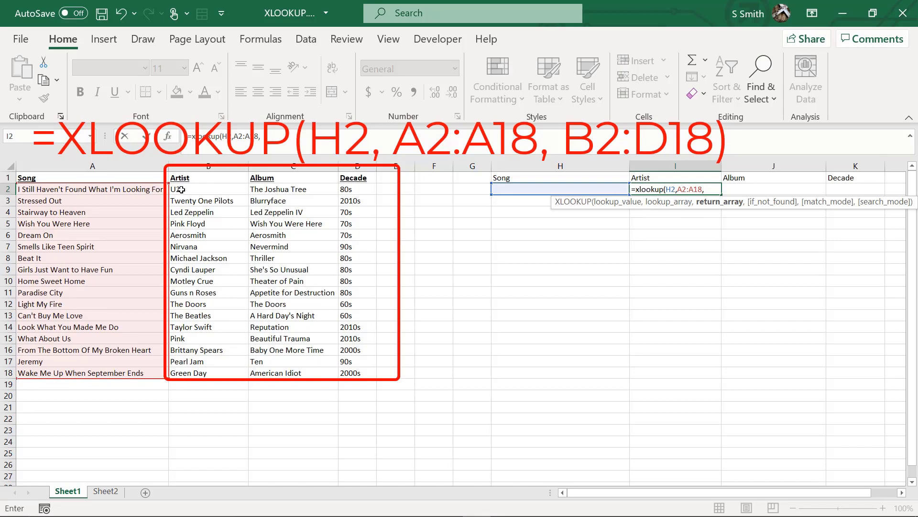
pyautogui.moveTo(181, 190); pyautogui.dragTo(361, 372)
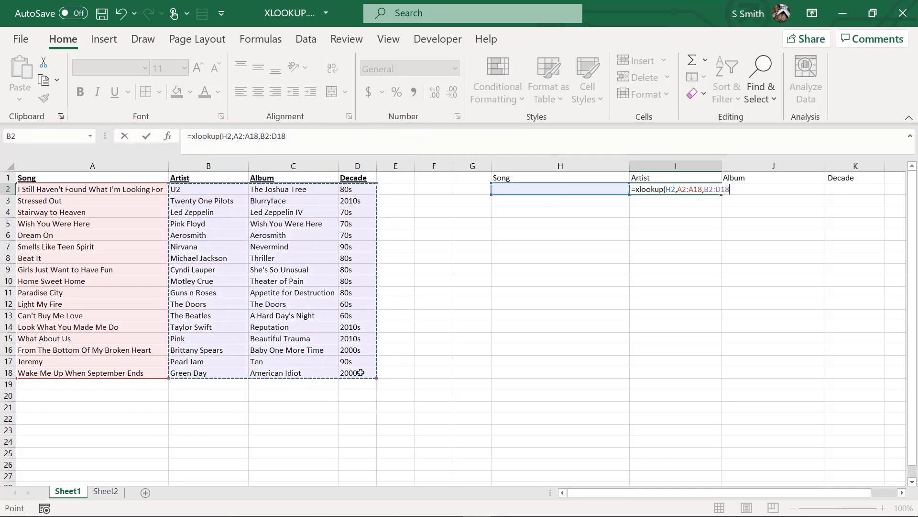
pyautogui.press('Return')
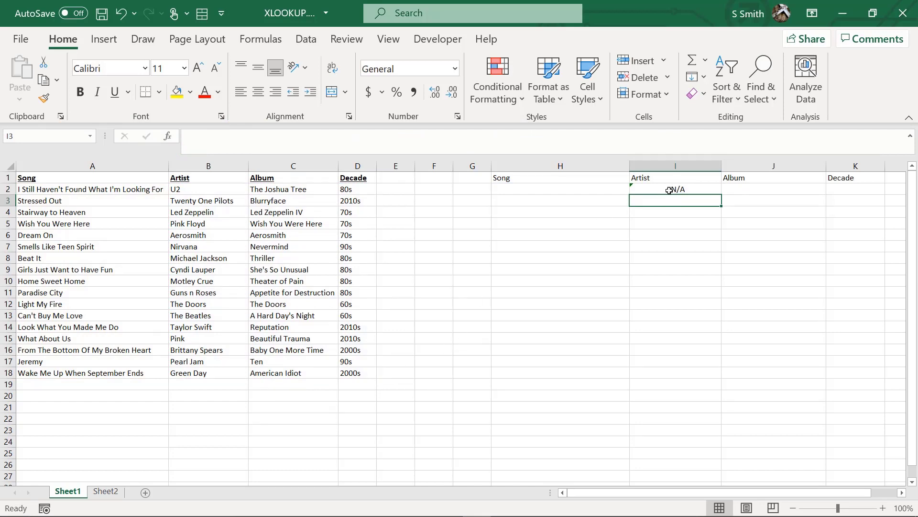
# Enter Jeremy in H2 so I2:K2 spill Pearl Jam, Ten and 90s, then check I2's formula
pyautogui.click(524, 190)
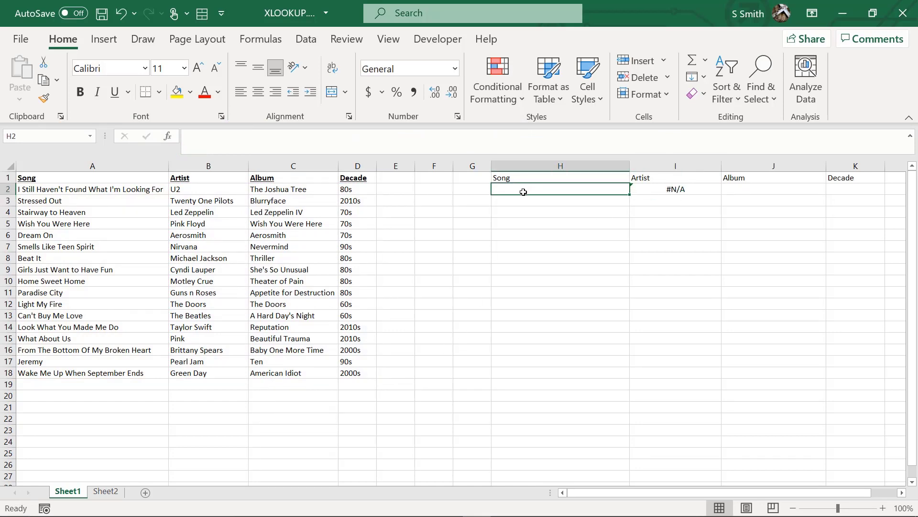
pyautogui.press('Right')
pyautogui.press('Down')
pyautogui.press('Down')
pyautogui.press('Down')
pyautogui.press('Down')
pyautogui.press('Down')
pyautogui.click(518, 191)
pyautogui.write('Je')
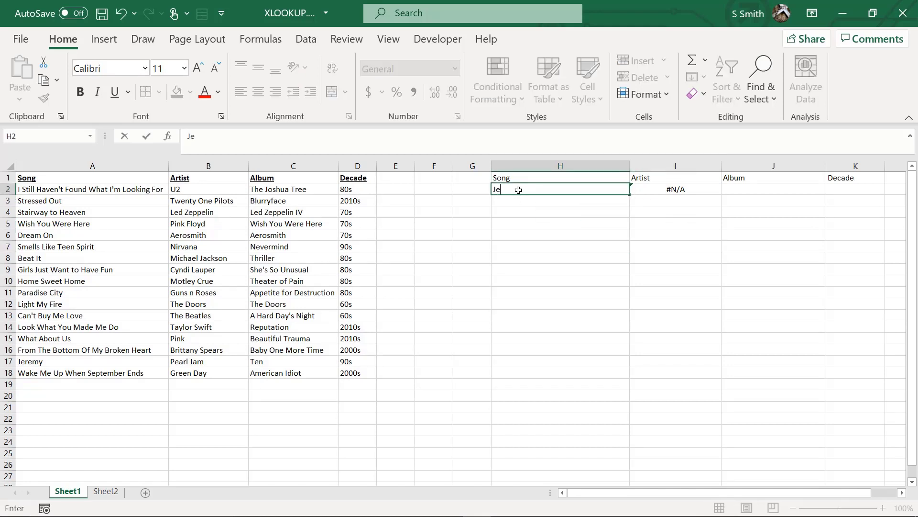
pyautogui.write('remy')
pyautogui.press('Return')
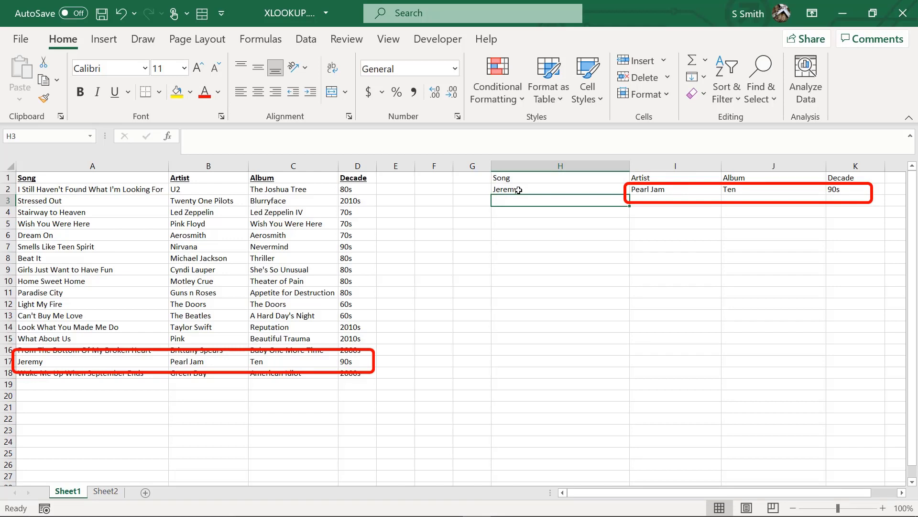
pyautogui.click(662, 190)
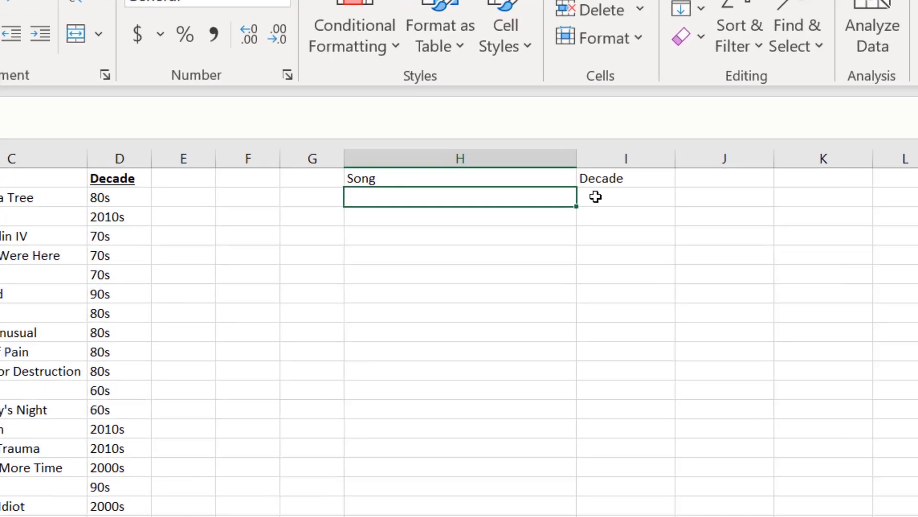
# Enter 80s as the decade in I2 and review the song table's data
pyautogui.click(637, 193)
pyautogui.write('80s')
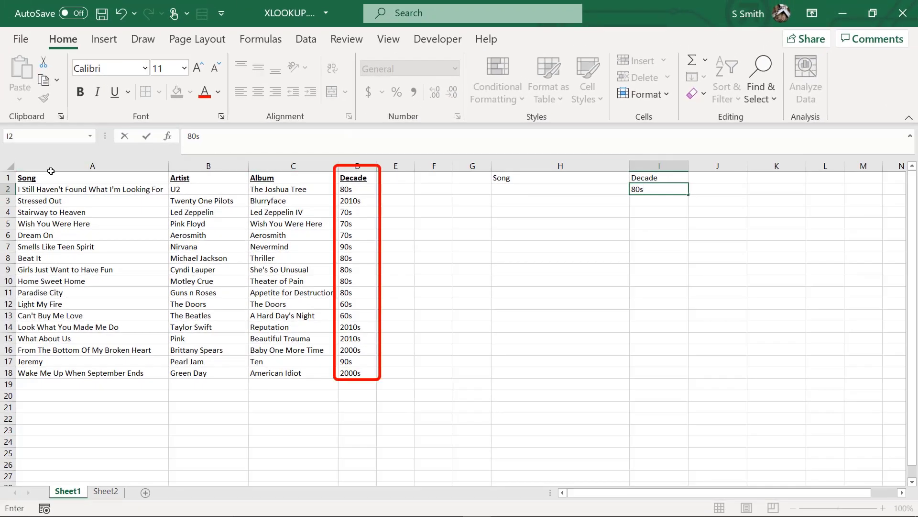
pyautogui.moveTo(51, 176); pyautogui.dragTo(359, 478)
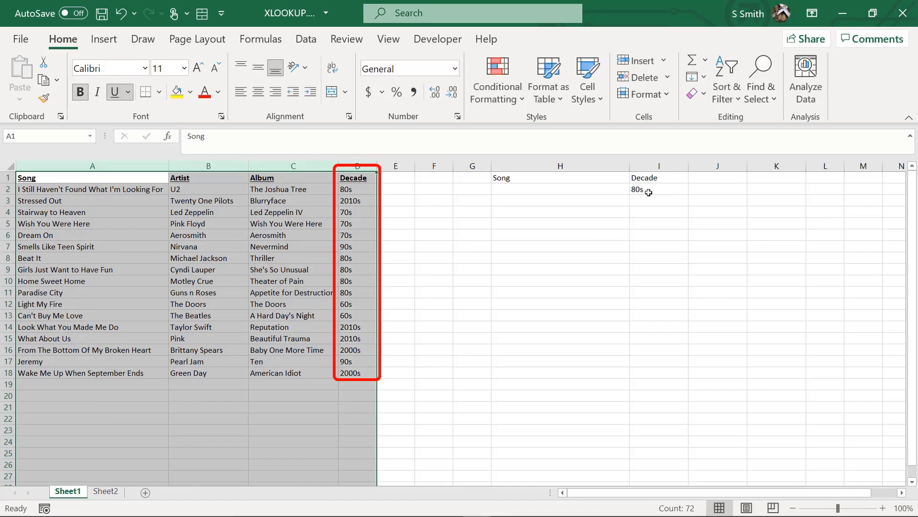
# In H2, build =XLOOKUP(I2,D2:D18,A2:A18,"Not Available", looking up the decade to return the song
pyautogui.click(581, 190)
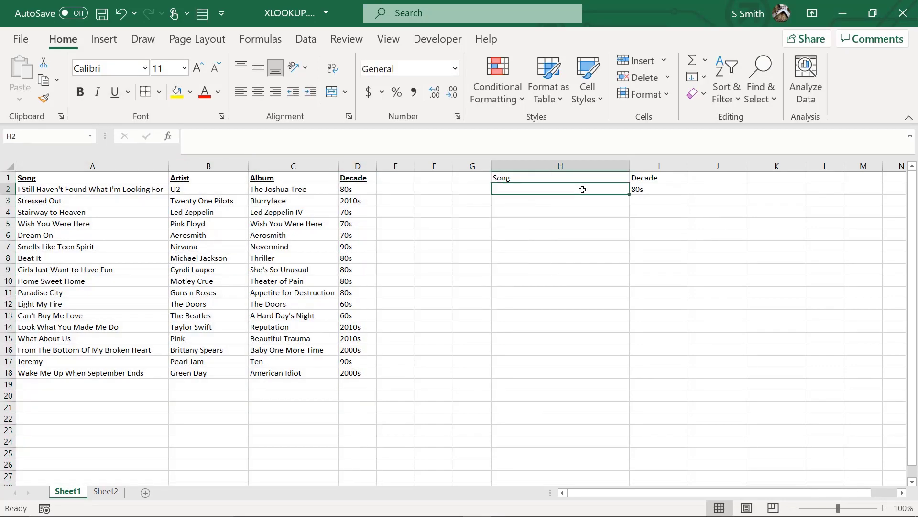
pyautogui.write('=x')
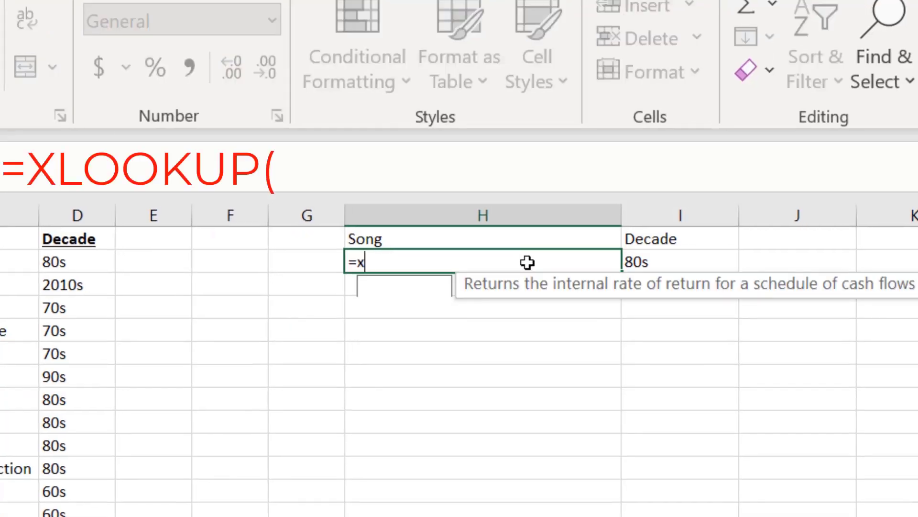
pyautogui.write('lookup(')
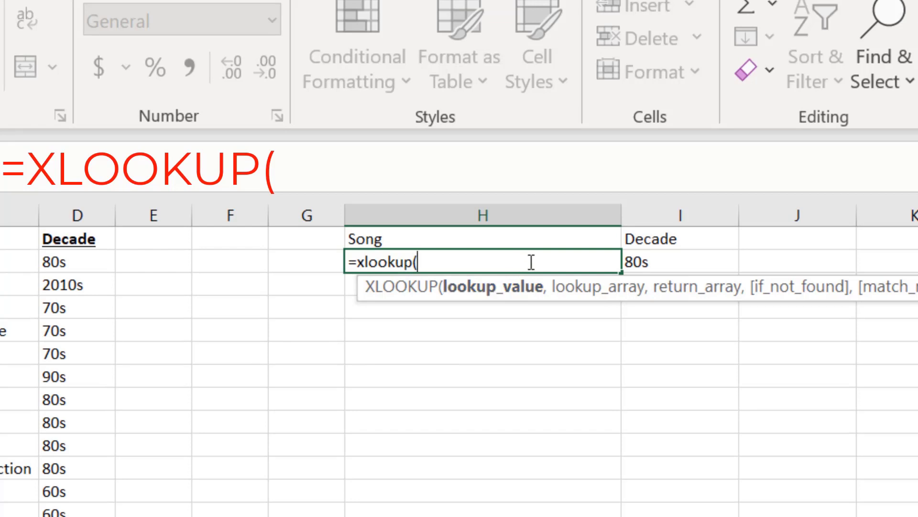
pyautogui.click(666, 262)
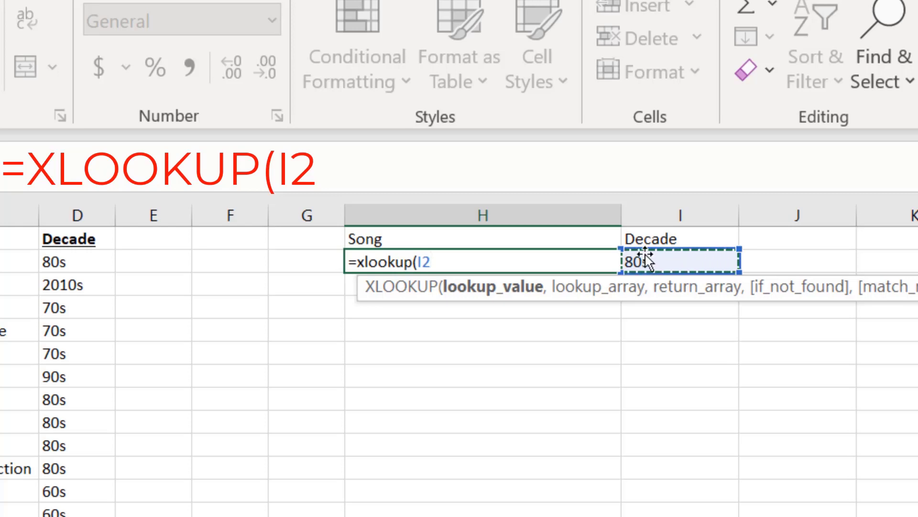
pyautogui.write(',')
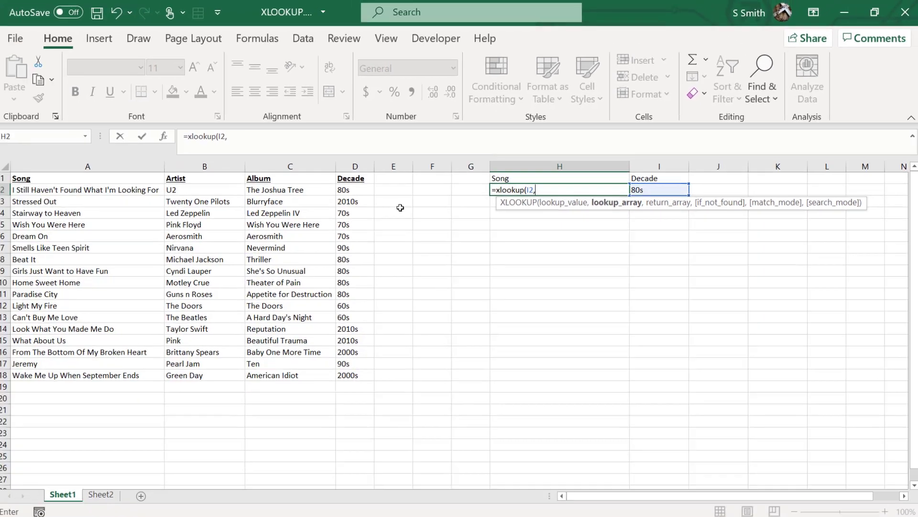
pyautogui.moveTo(161, 234); pyautogui.dragTo(154, 355)
pyautogui.moveTo(340, 263); pyautogui.dragTo(354, 372)
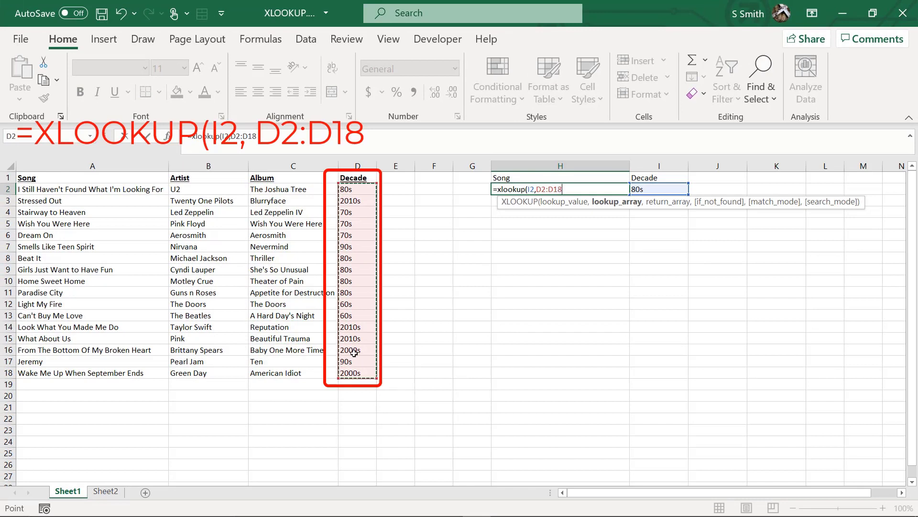
pyautogui.write(',')
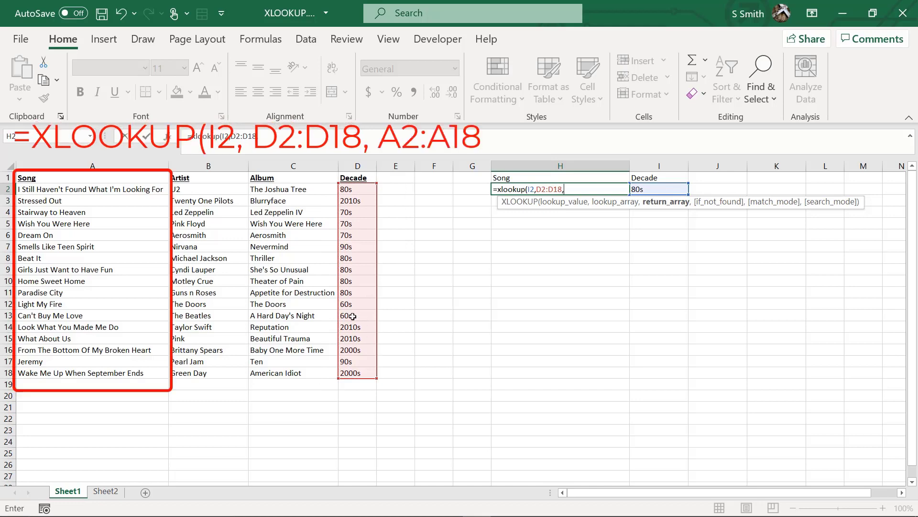
pyautogui.moveTo(115, 191); pyautogui.dragTo(107, 376)
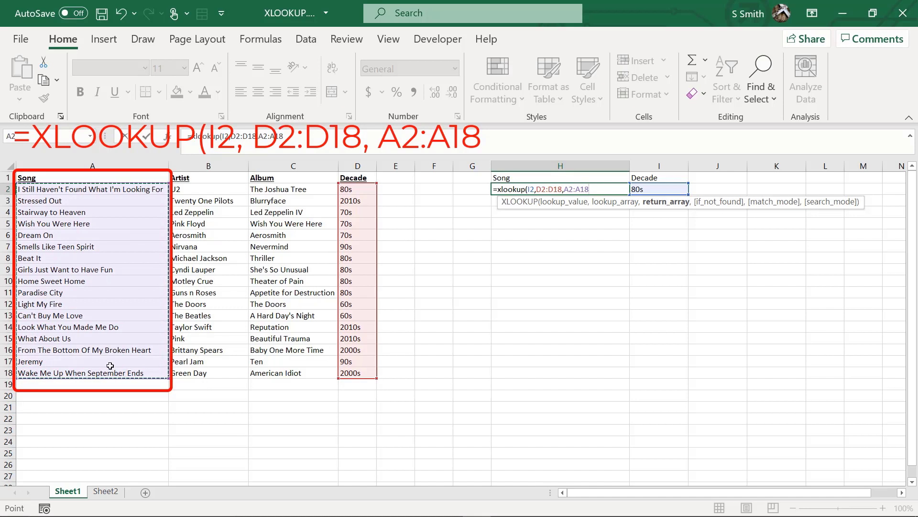
pyautogui.write(',')
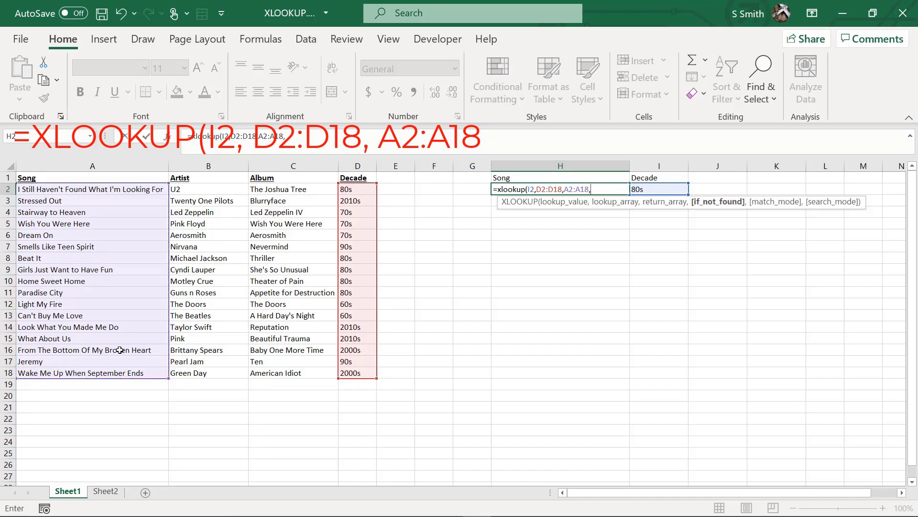
pyautogui.write('"Not')
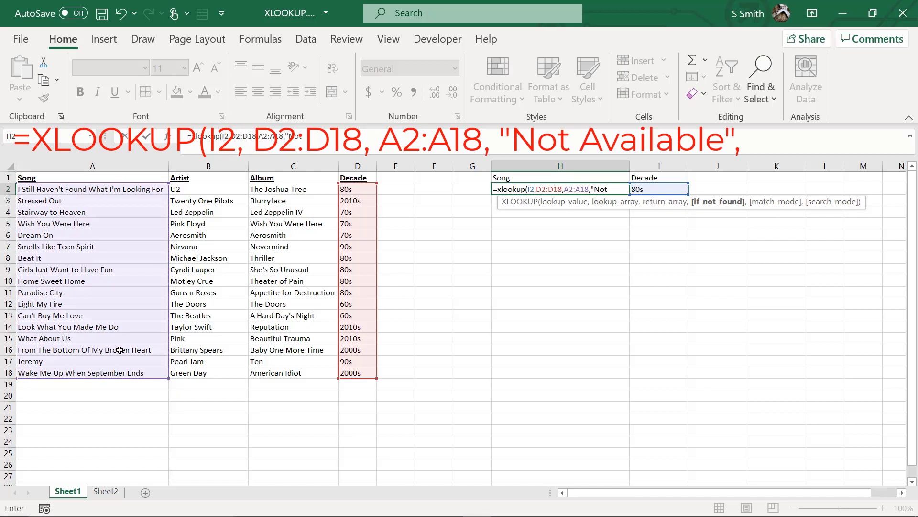
pyautogui.write(' Available"')
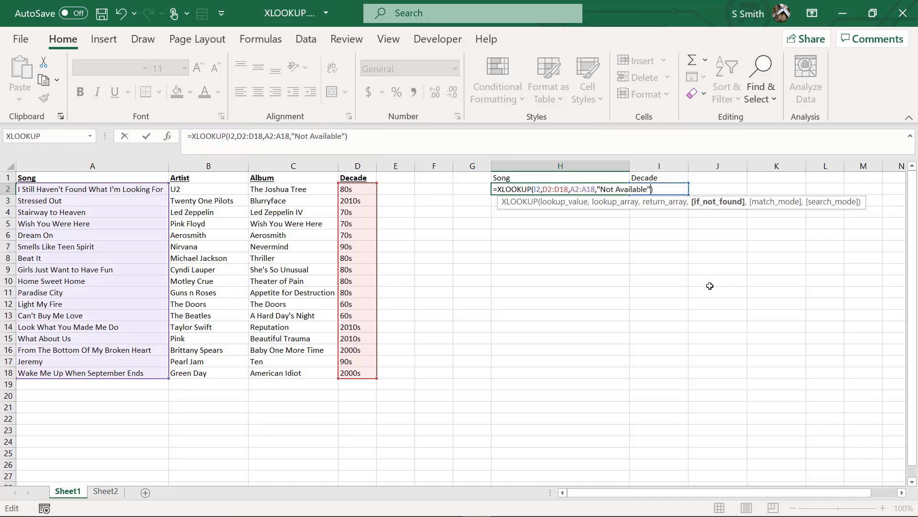
pyautogui.write(',')
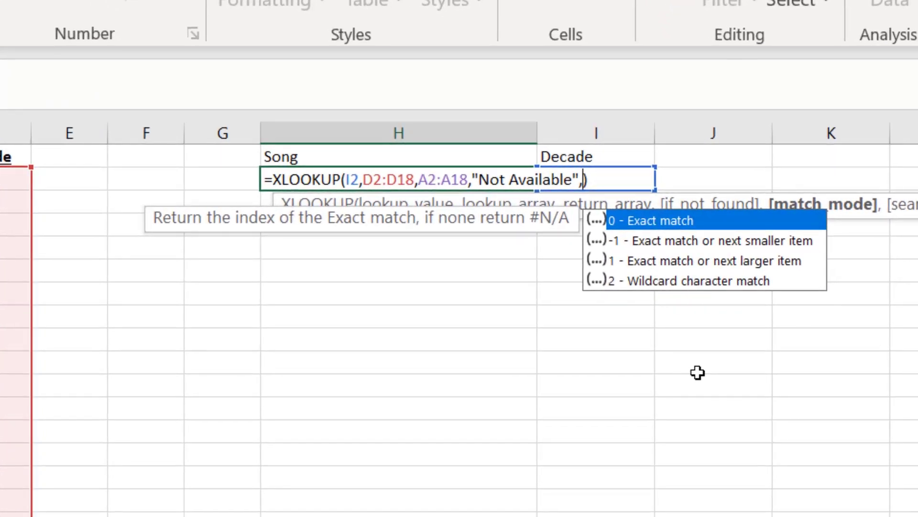
# Skip match_mode and set search_mode to -1 (search last-to-first) in the H2 formula
pyautogui.write(',')
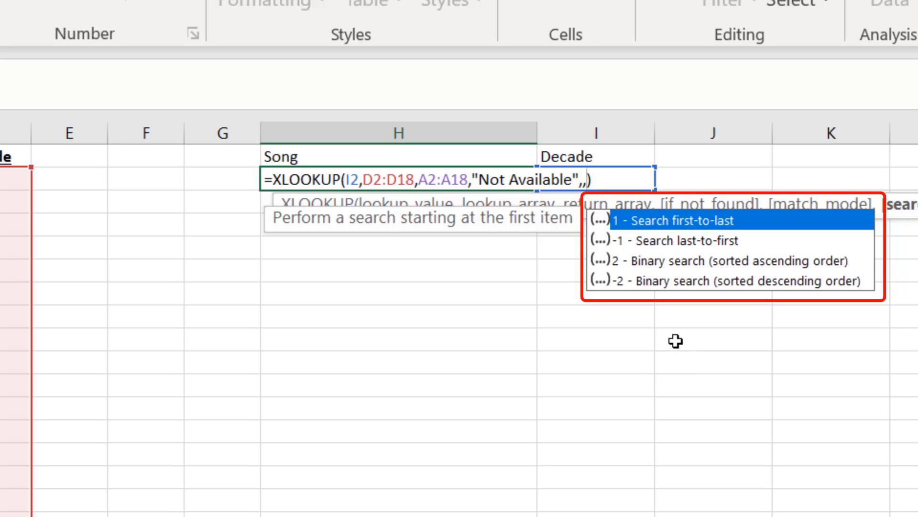
pyautogui.doubleClick(650, 241)
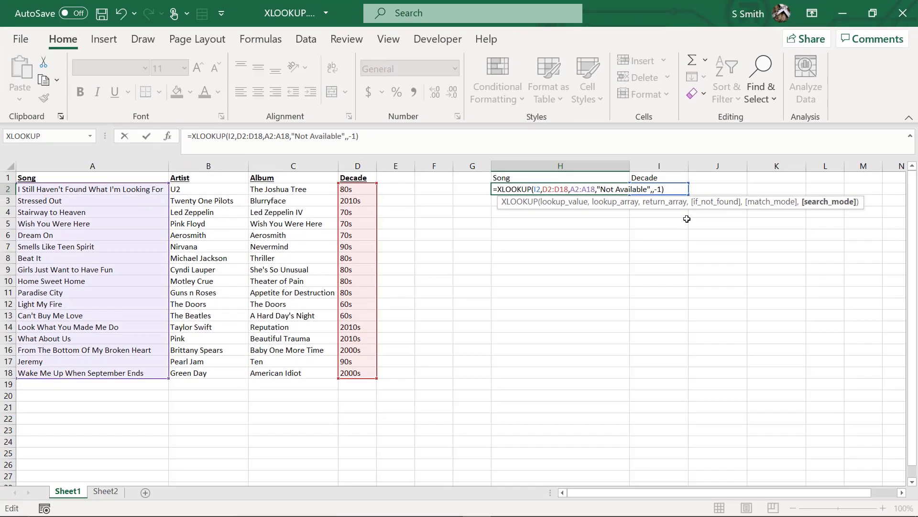
# Commit the formula so H2 shows Paradise City, confirming D11/A11 is the last 80s entry
pyautogui.press('Return')
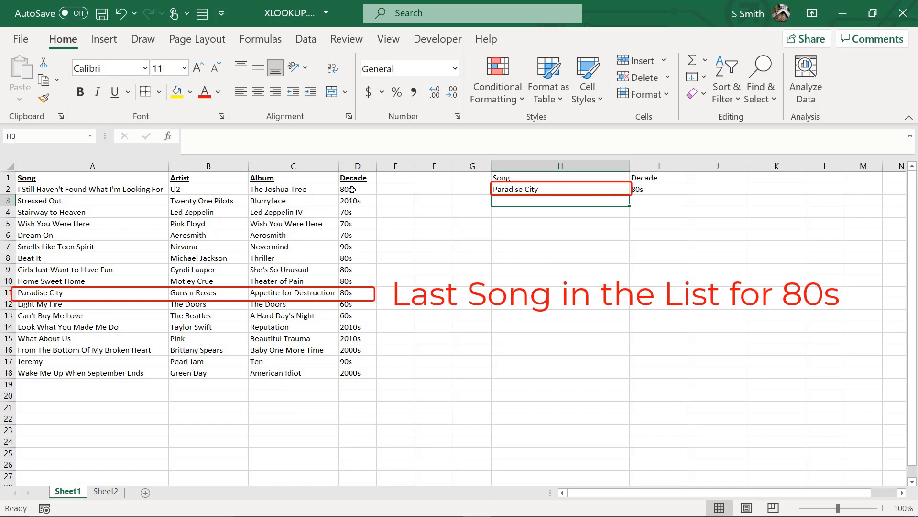
pyautogui.moveTo(348, 190); pyautogui.dragTo(369, 292)
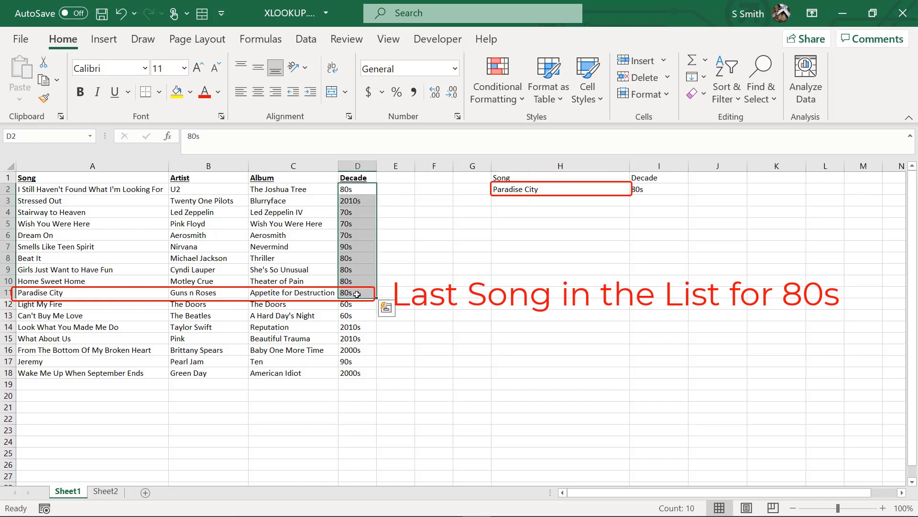
pyautogui.click(369, 292)
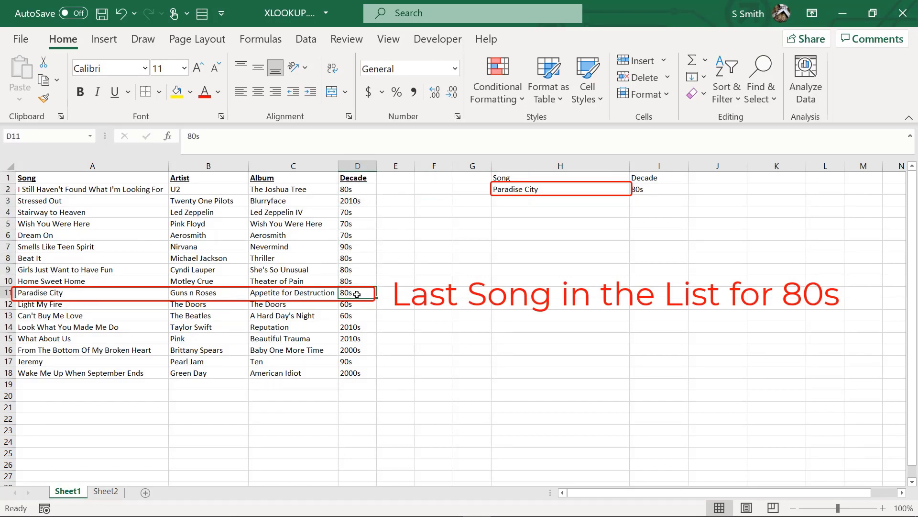
pyautogui.click(77, 293)
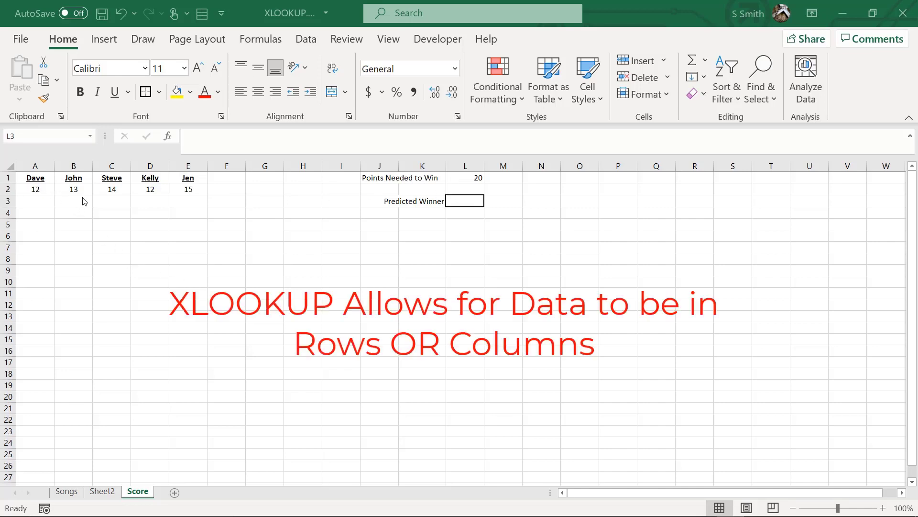
# In L3, type =xlookup(L1,A2:E2,A1:E1,, to find the 20-point target among scores and return player names
pyautogui.click(463, 202)
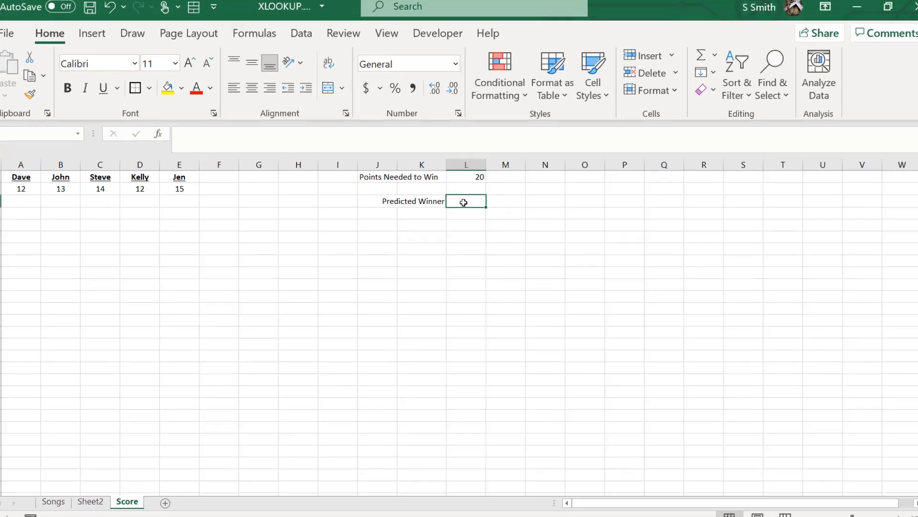
pyautogui.write('=x')
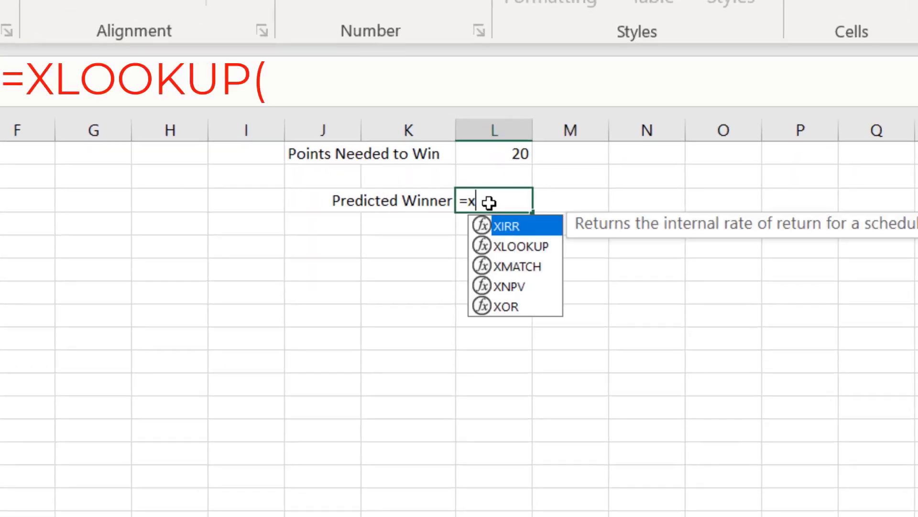
pyautogui.write('lookup(')
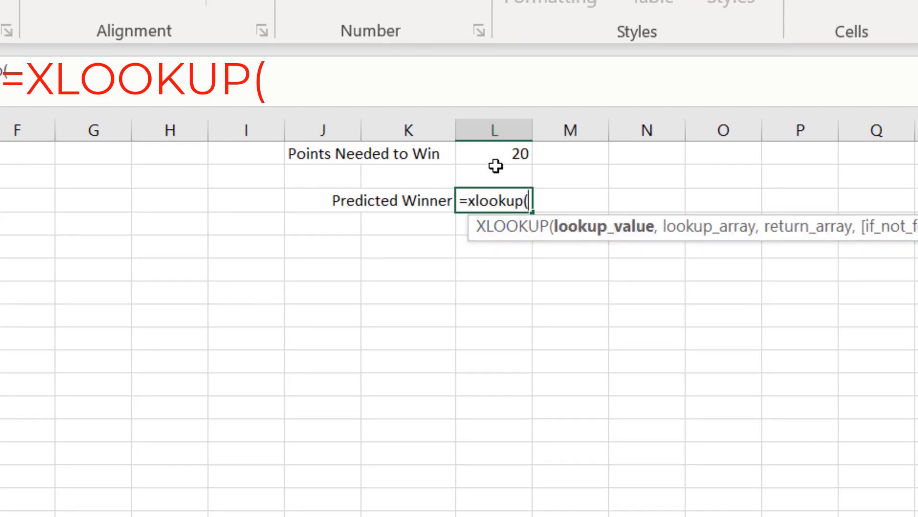
pyautogui.click(494, 149)
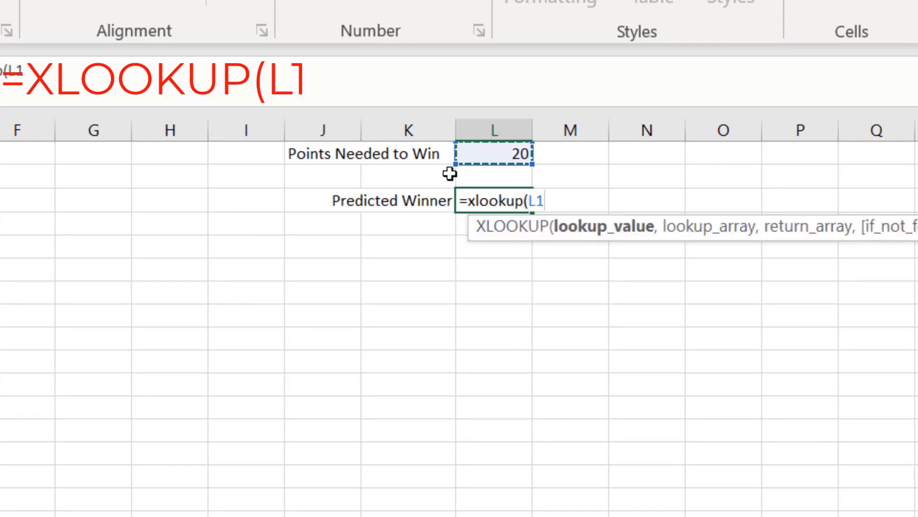
pyautogui.write(',')
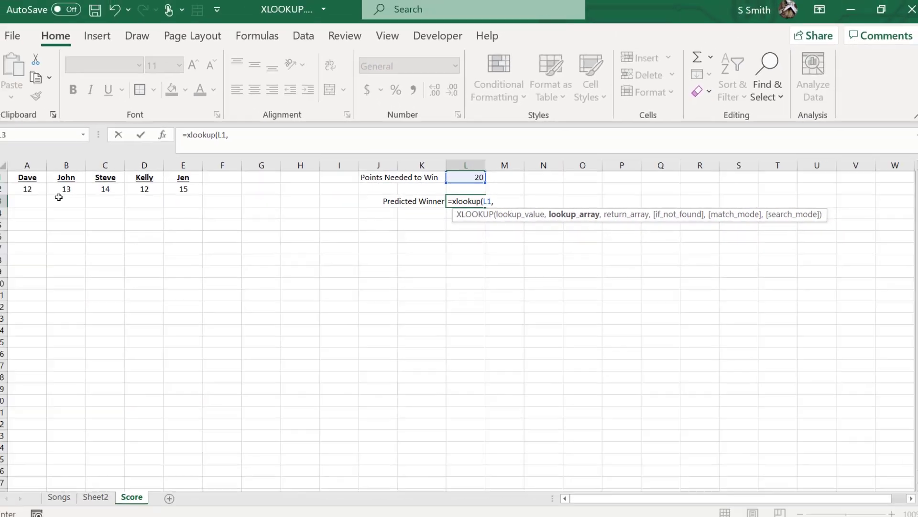
pyautogui.moveTo(43, 190); pyautogui.dragTo(189, 191)
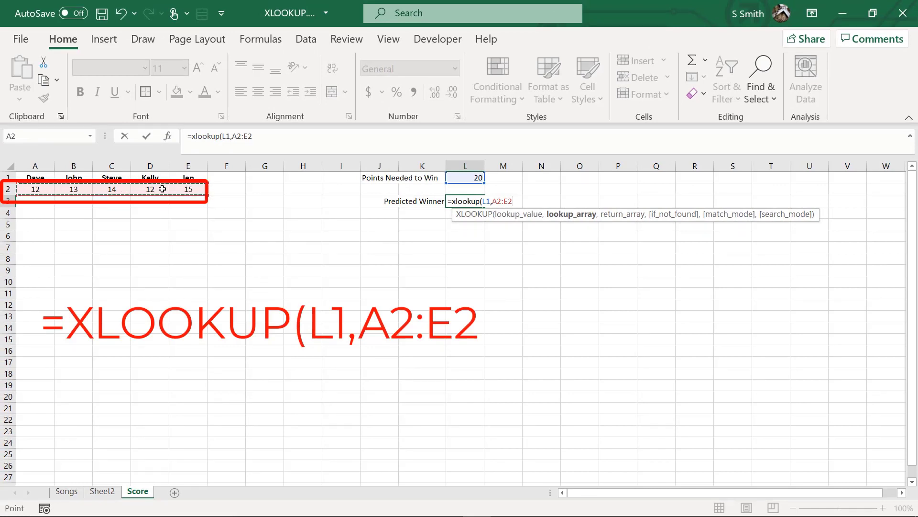
pyautogui.write(',')
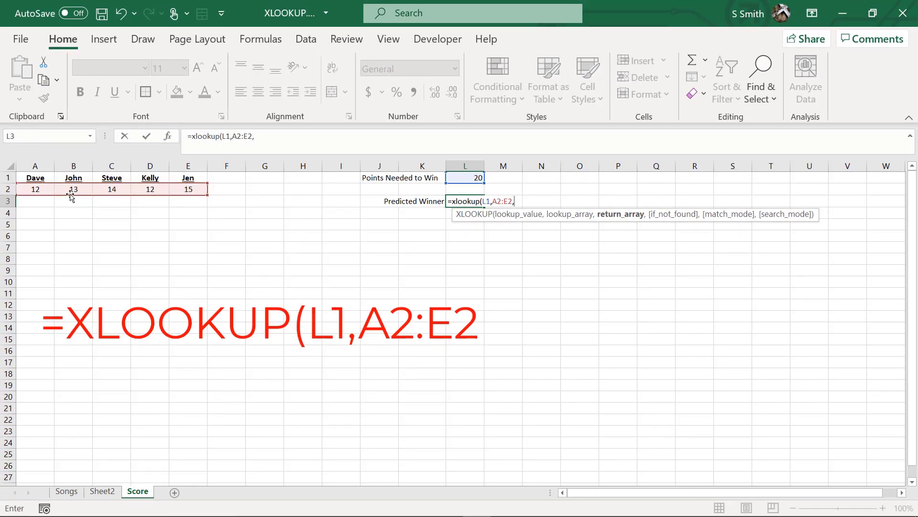
pyautogui.moveTo(35, 178); pyautogui.dragTo(188, 173)
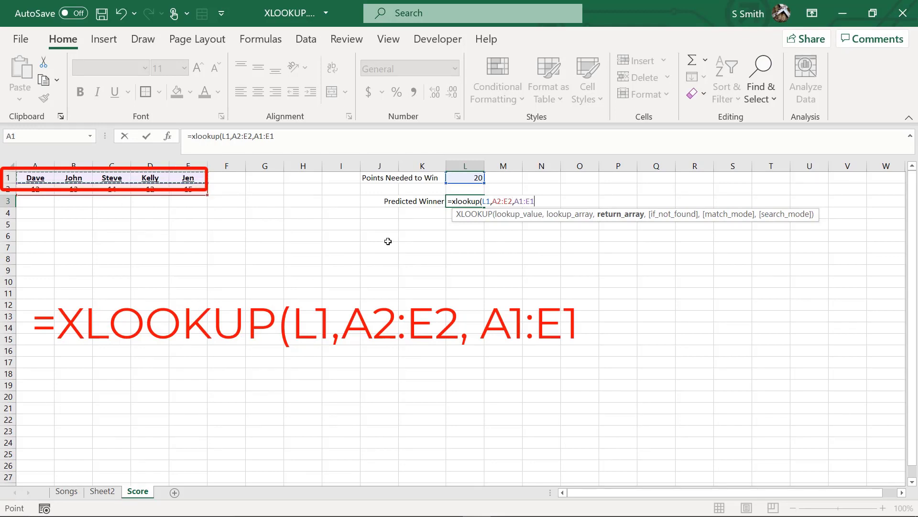
pyautogui.write(',')
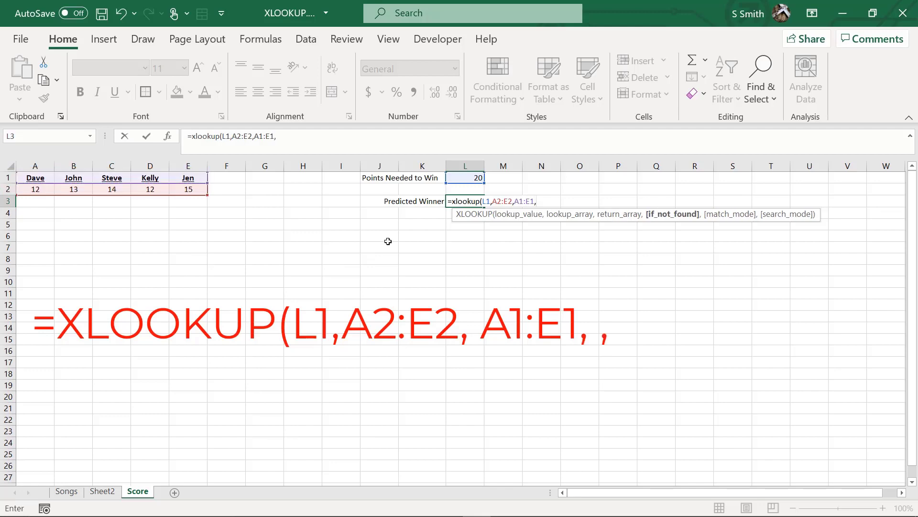
pyautogui.write(',')
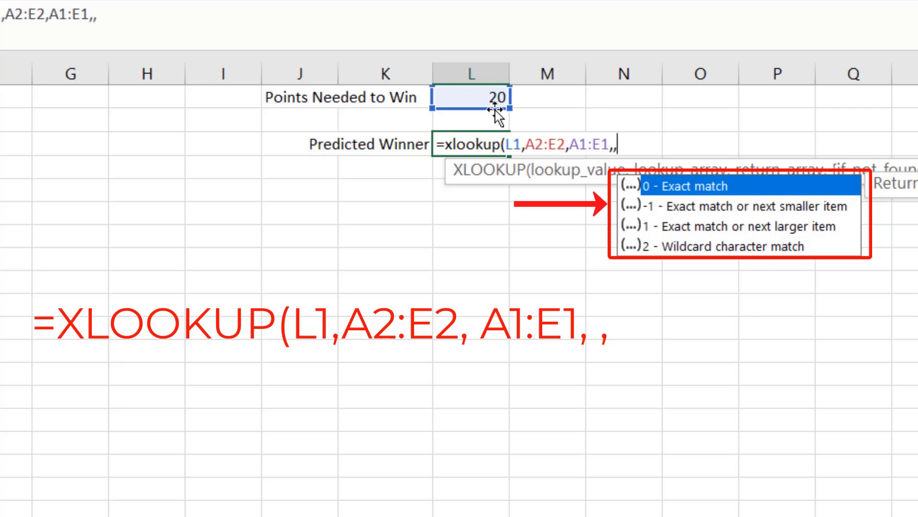
# Set match_mode to -1 (exact or next smaller) and commit the Predicted Winner formula in L3
pyautogui.doubleClick(744, 205)
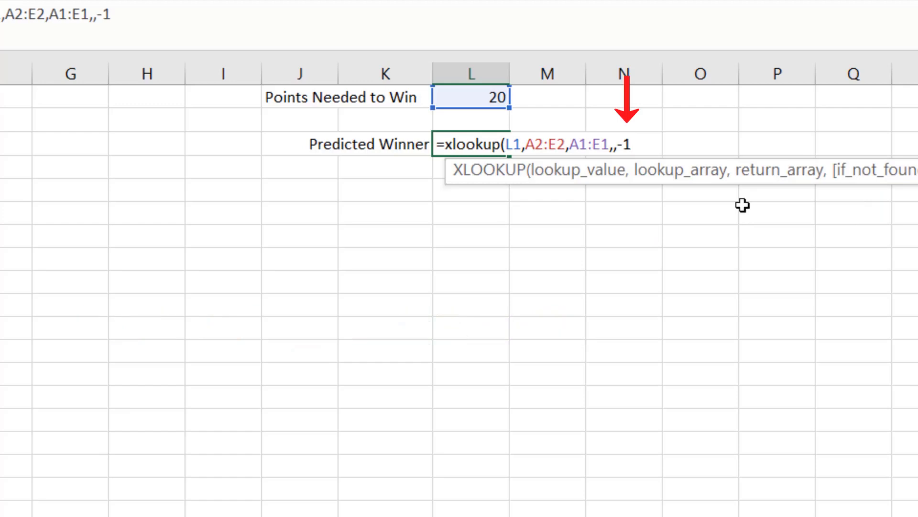
pyautogui.press('Return')
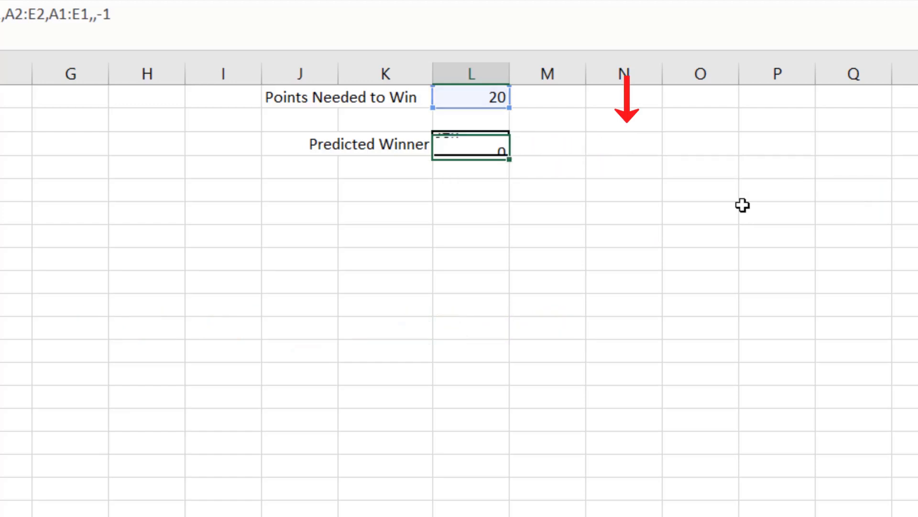
pyautogui.press('Up')
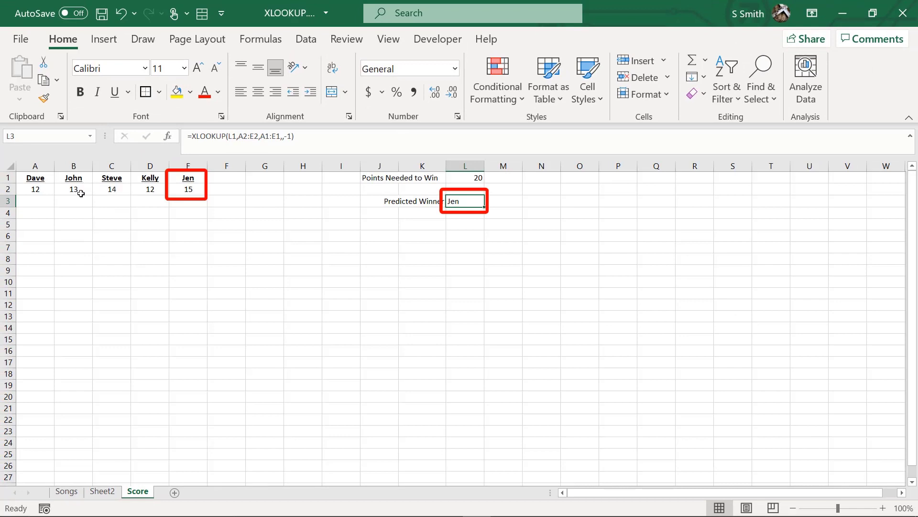
# Change Steve's score in C2 to 17 so he becomes the predicted winner
pyautogui.click(111, 189)
pyautogui.write('17')
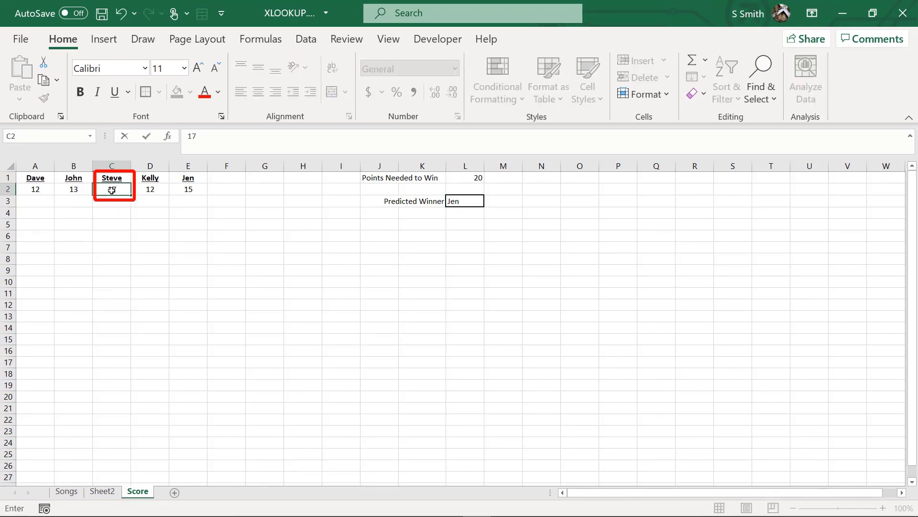
pyautogui.press('Return')
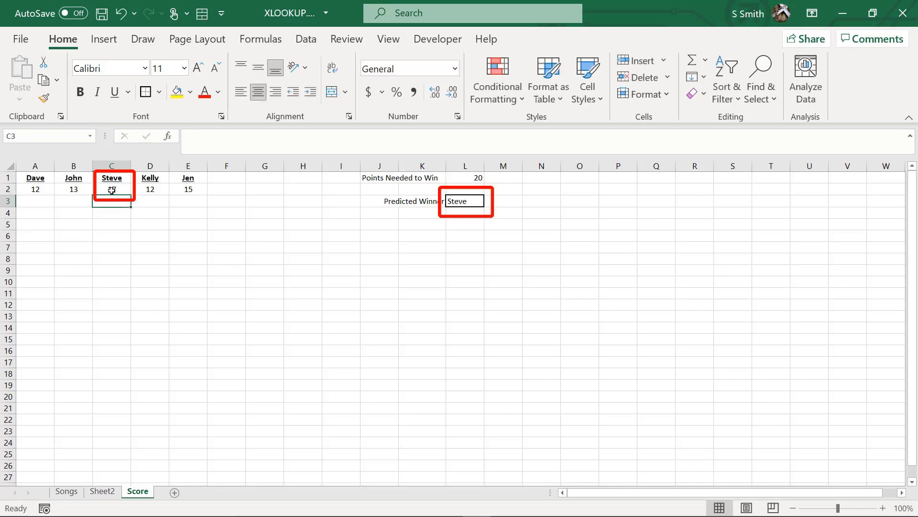